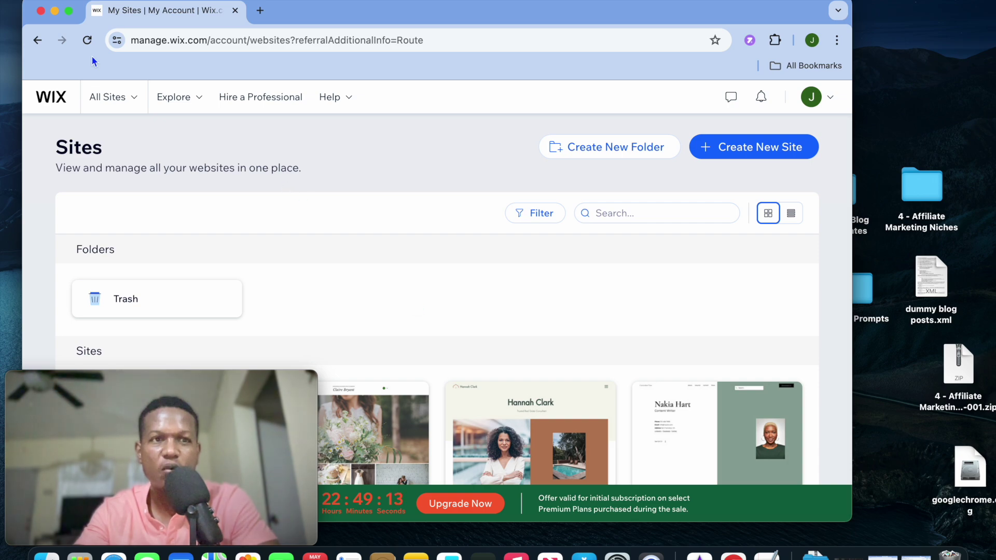
Step: Switch the browser to full screen and start creating a new site
click(68, 11)
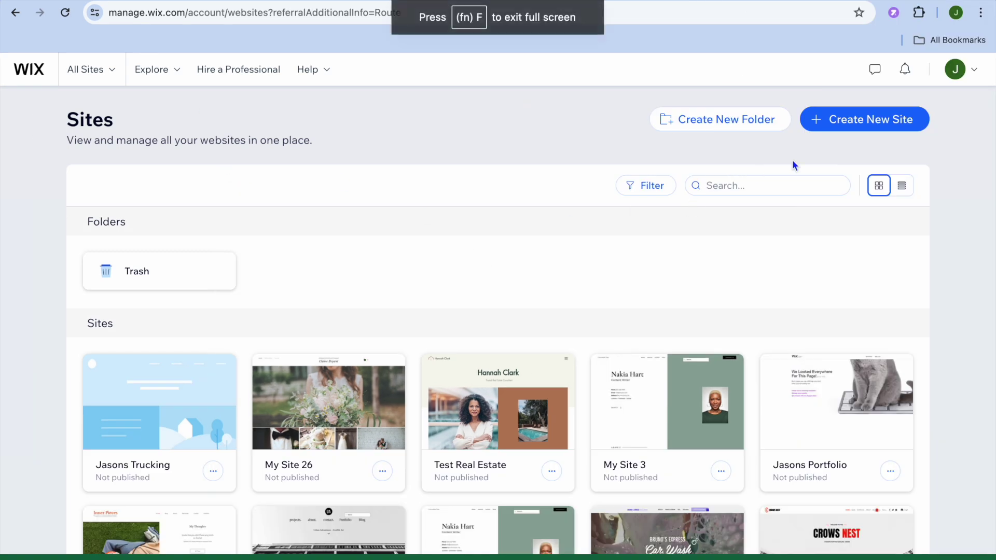
click(848, 122)
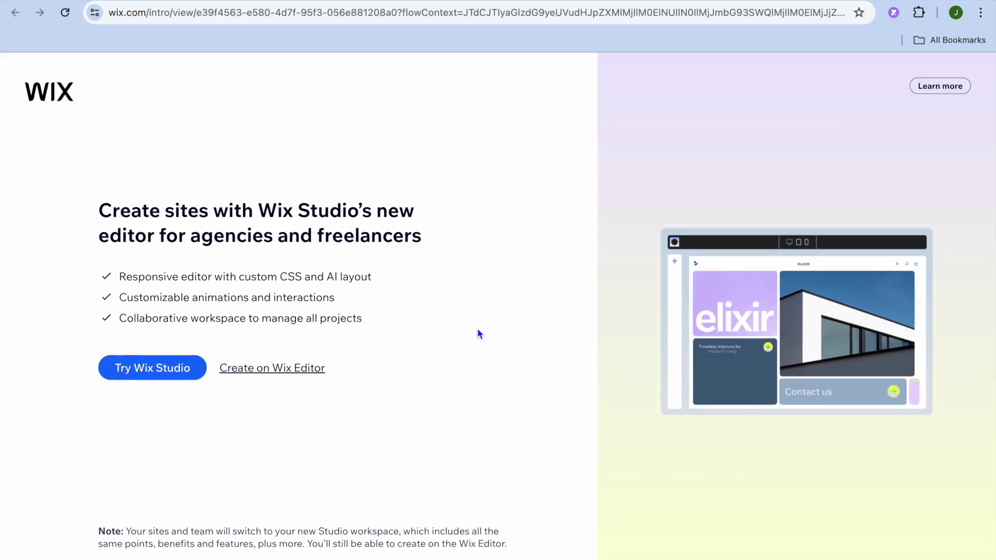
Step: Build the new site on the classic Wix Editor without AI, skipping the site type question
click(277, 369)
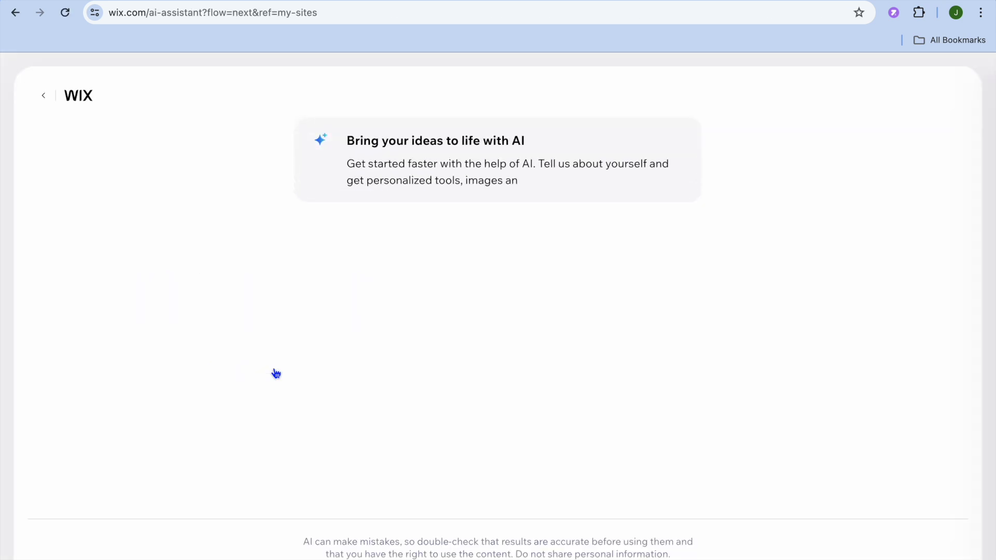
click(474, 208)
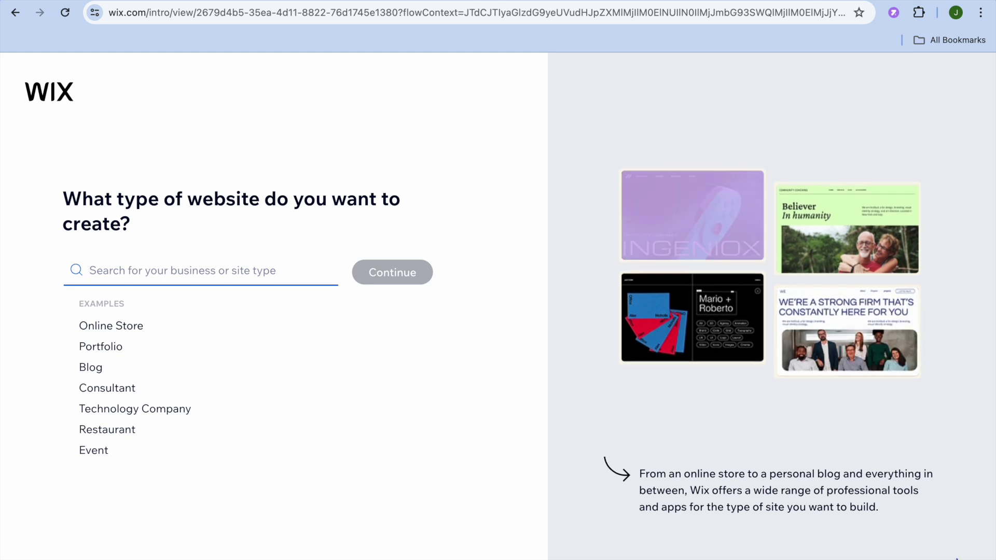
click(969, 558)
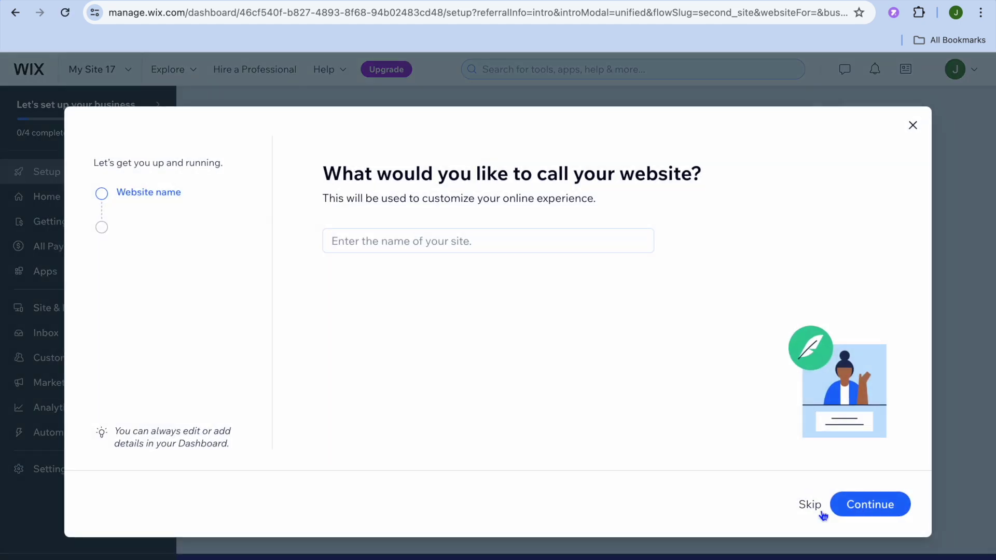
Step: Name the website 'test site', skip goals and business apps, and continue to the dashboard
click(471, 242)
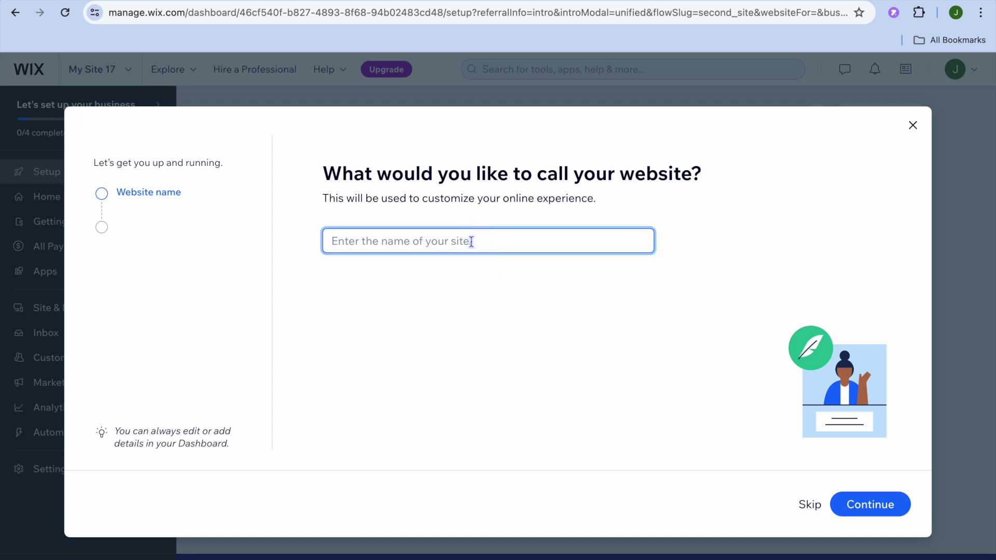
text(test site)
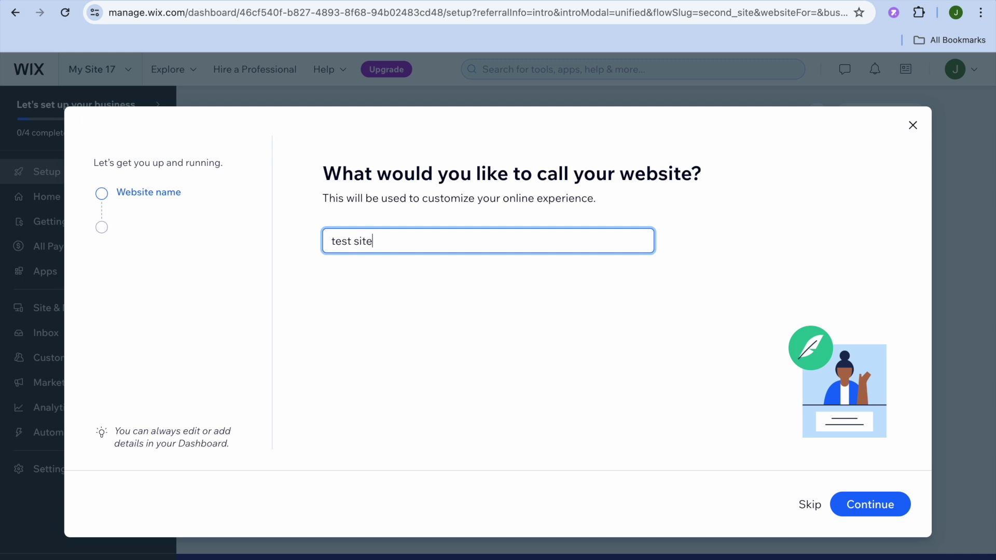
click(855, 506)
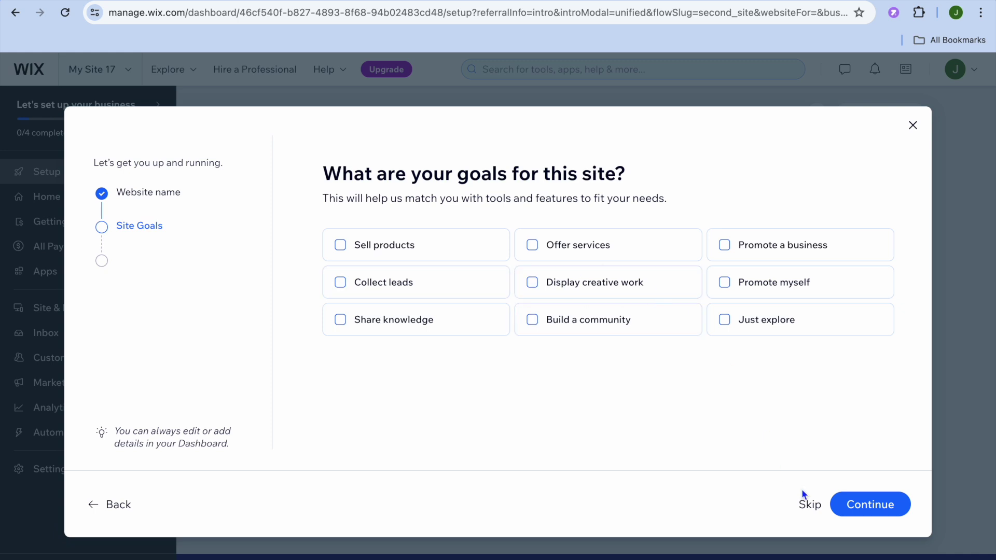
click(810, 510)
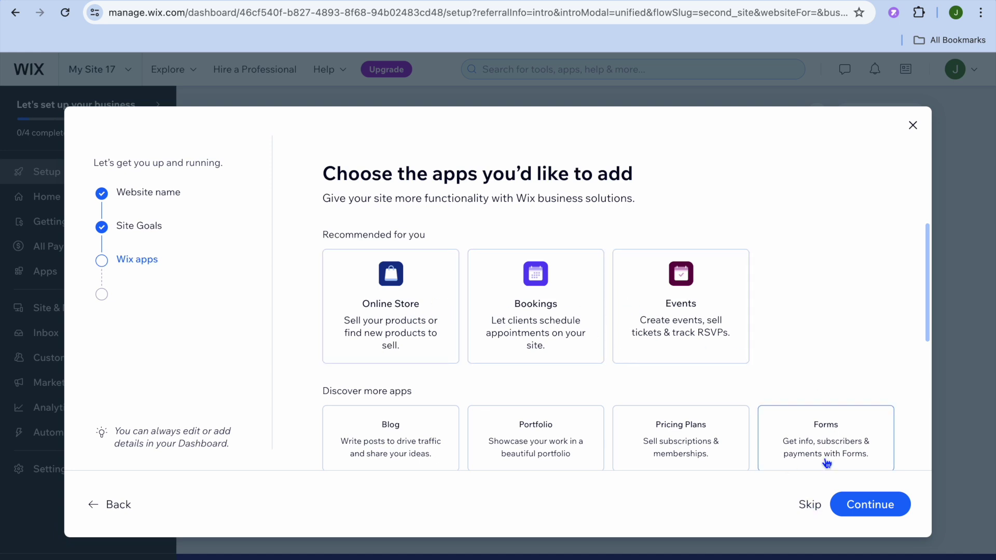
click(809, 504)
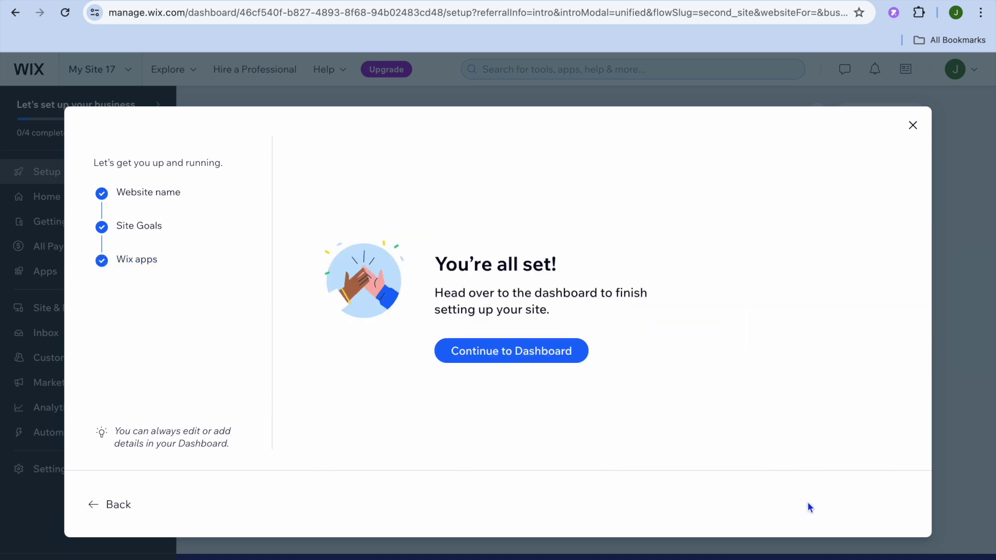
click(516, 351)
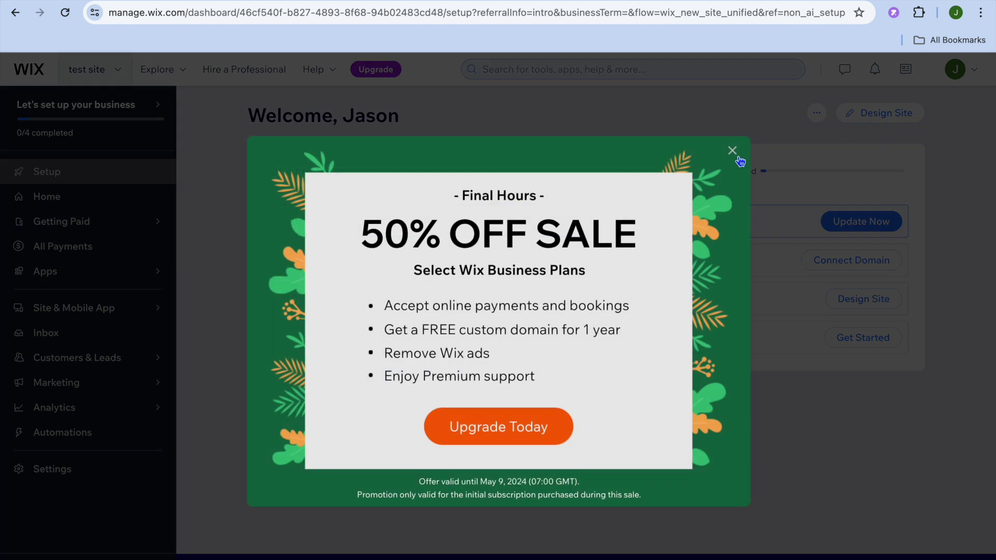
Step: Dismiss the 50% OFF sale popup and choose to design the site from a template
click(739, 158)
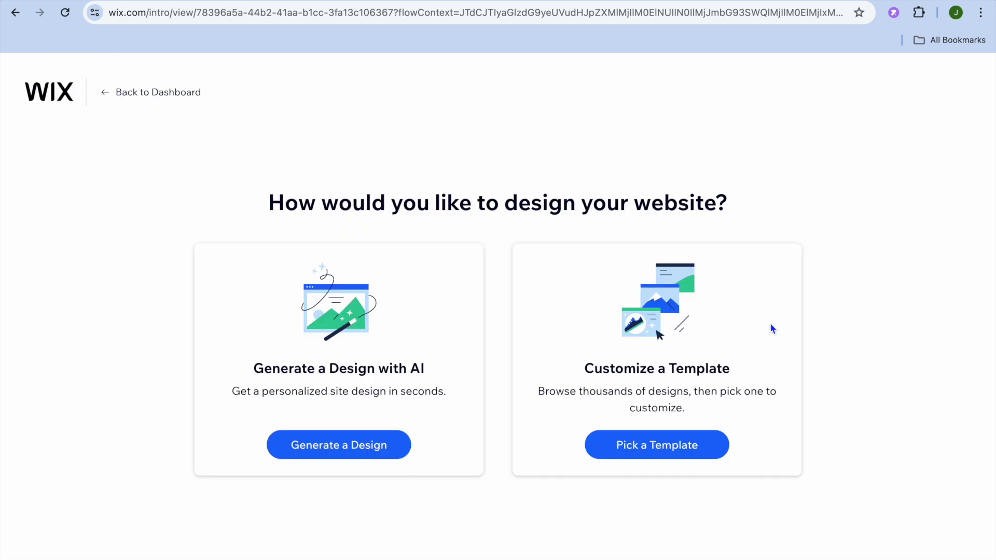
click(677, 449)
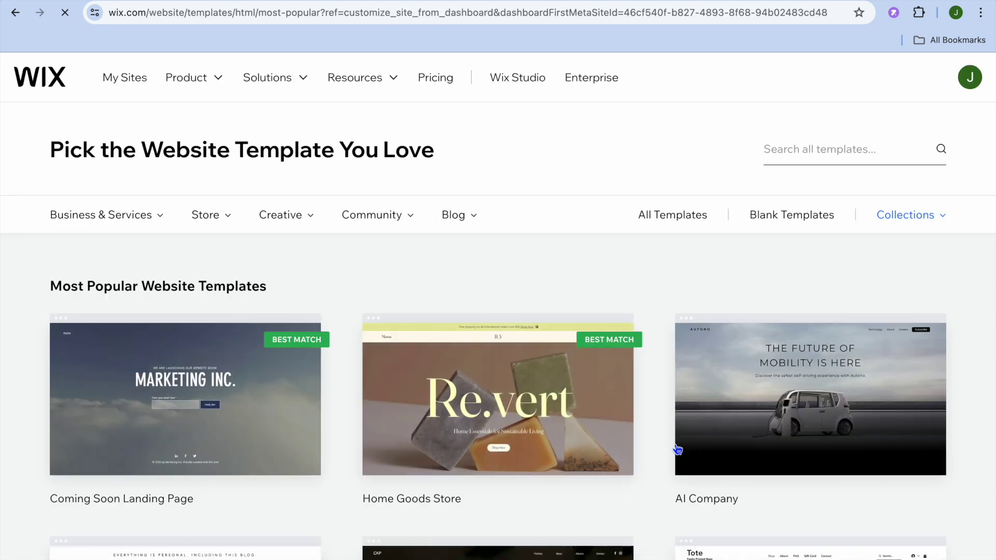
Step: Filter the gallery to Blank Templates and edit the Start from Scratch template
click(790, 217)
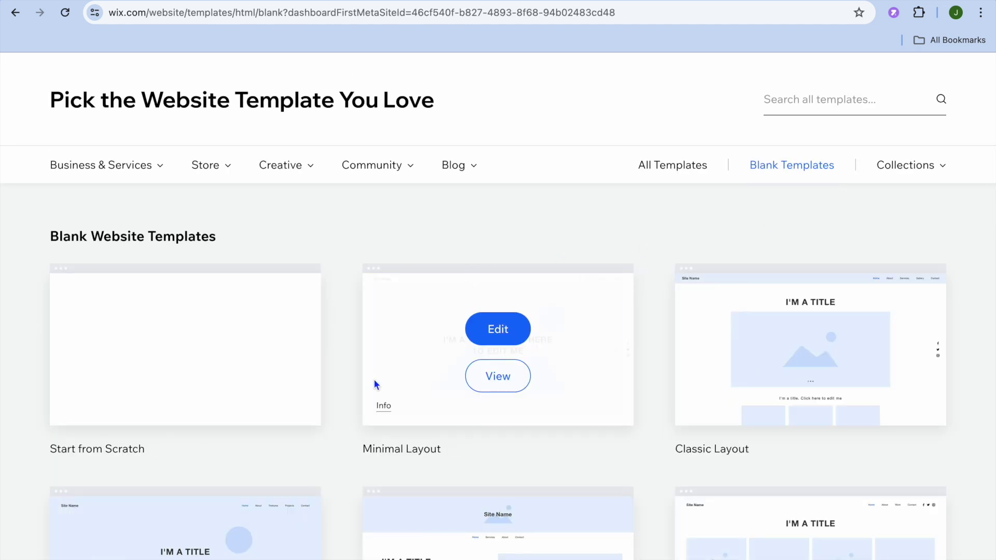
scroll(353, 393, down, 6)
scroll(353, 390, down, 5)
scroll(353, 390, up, 3)
scroll(353, 390, up, 10)
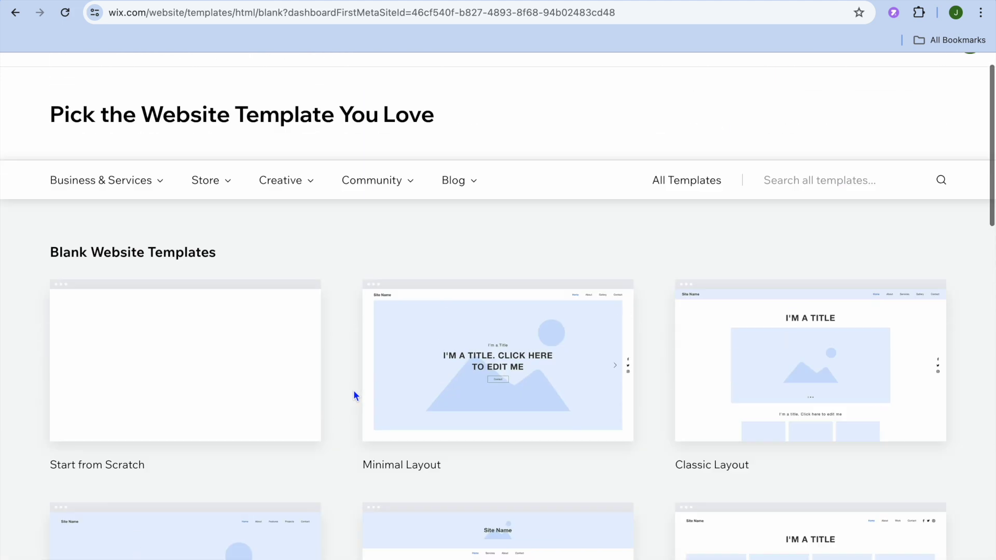
mouse_move(192, 404)
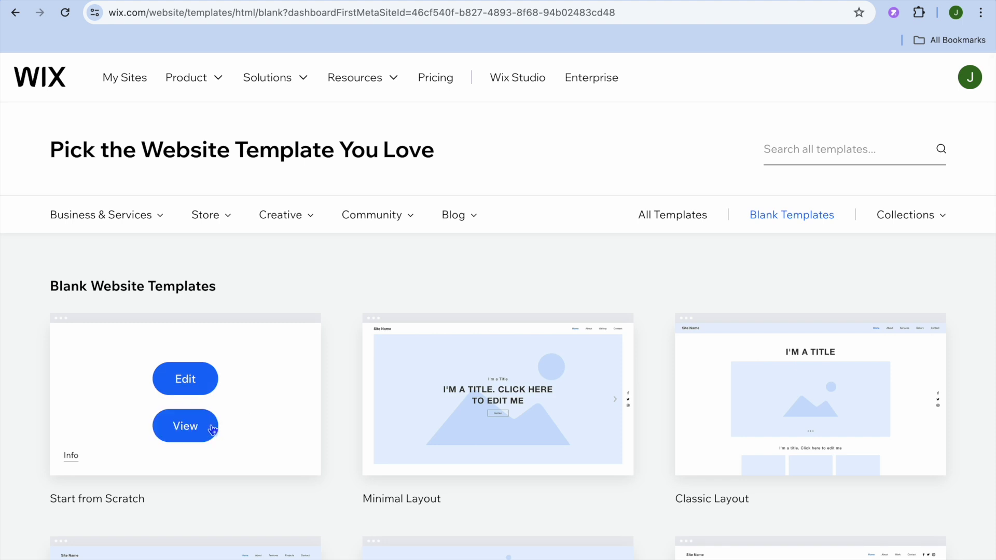
click(191, 384)
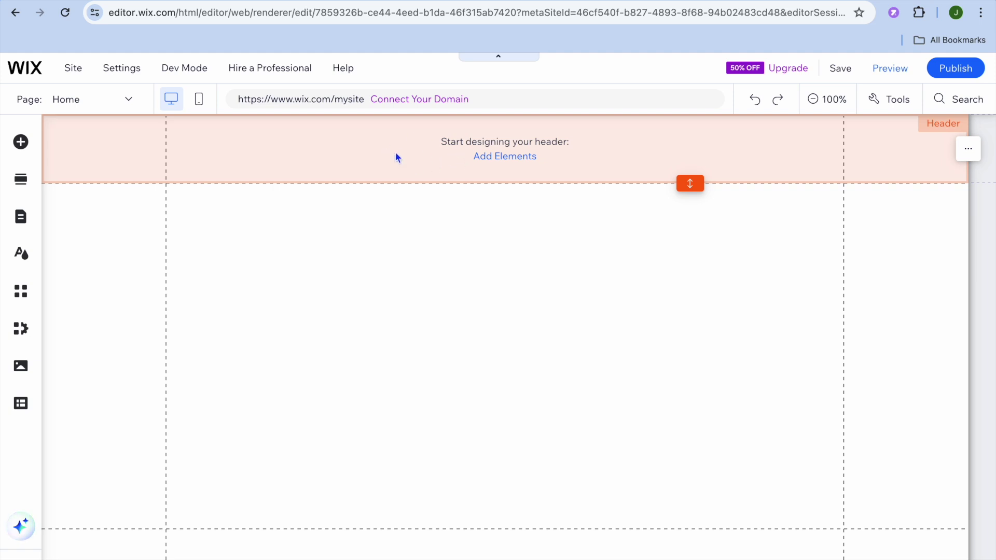
Step: Select the empty header on the newly loaded Home page
click(371, 151)
Step: Browse the Menu & Anchor styles and add the gradient horizontal menu to the header
click(492, 162)
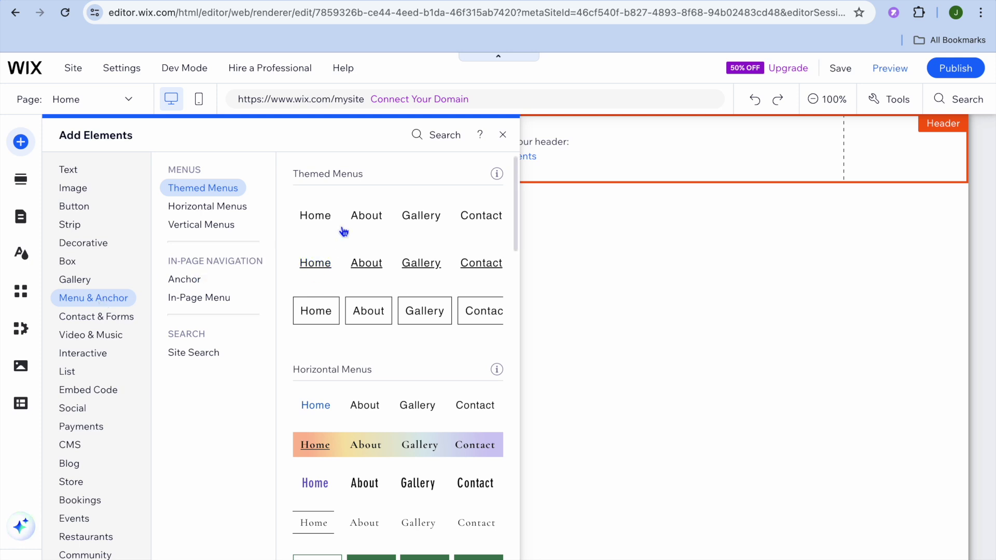
scroll(348, 217, down, 1)
scroll(347, 218, down, 6)
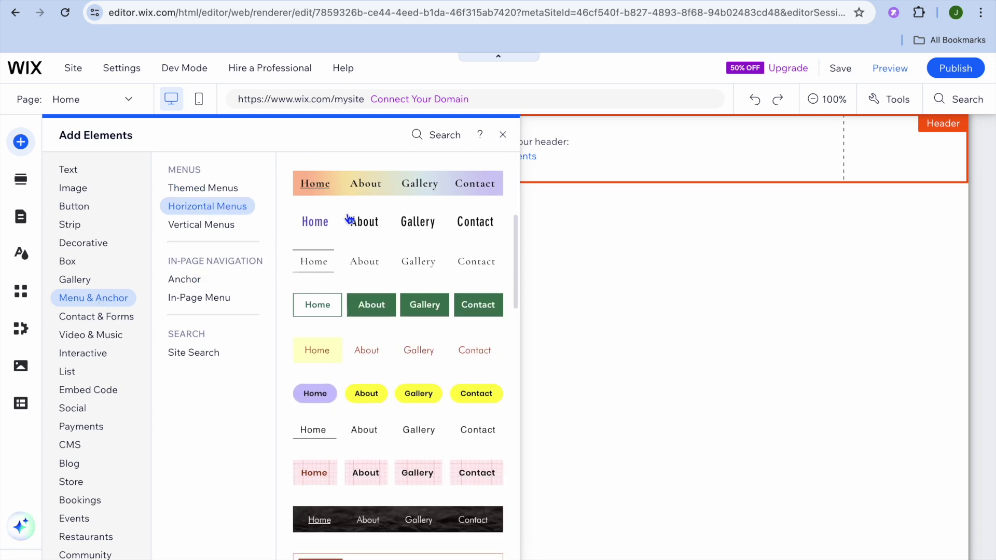
scroll(348, 218, down, 3)
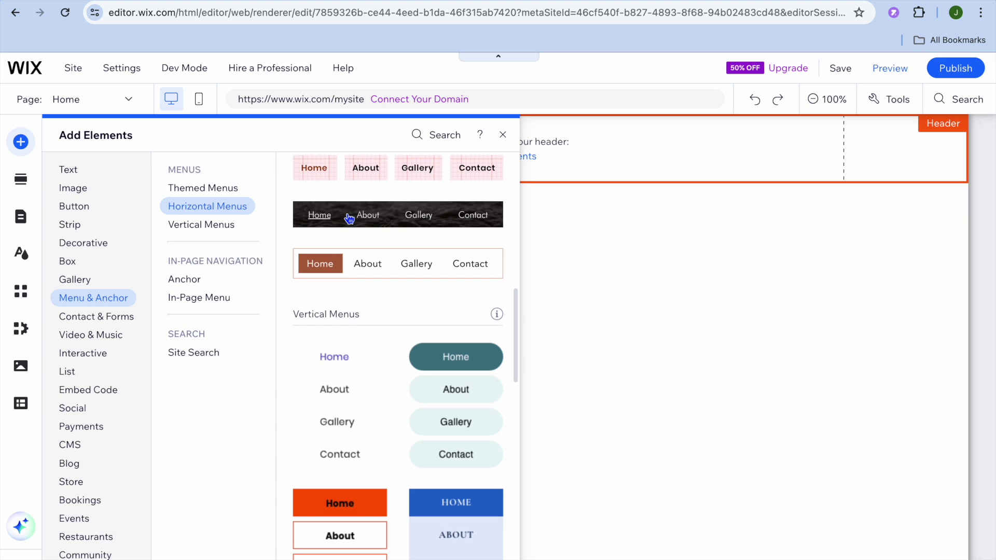
scroll(348, 218, down, 4)
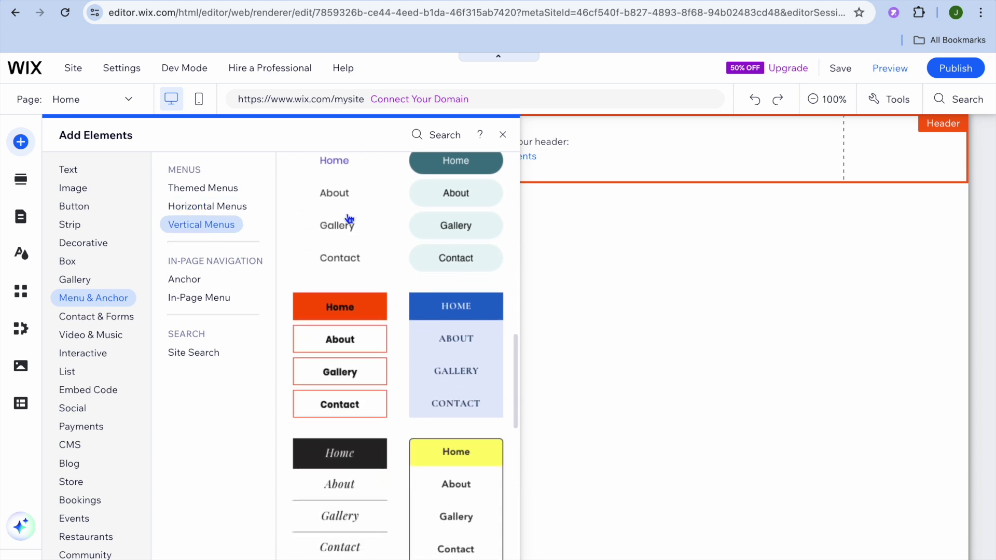
scroll(349, 218, down, 3)
scroll(349, 218, up, 12)
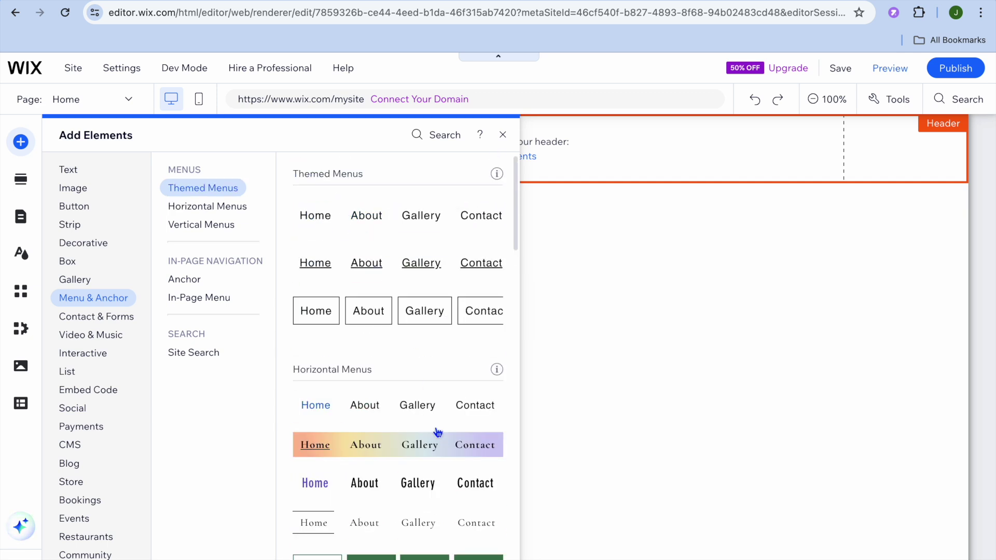
click(408, 447)
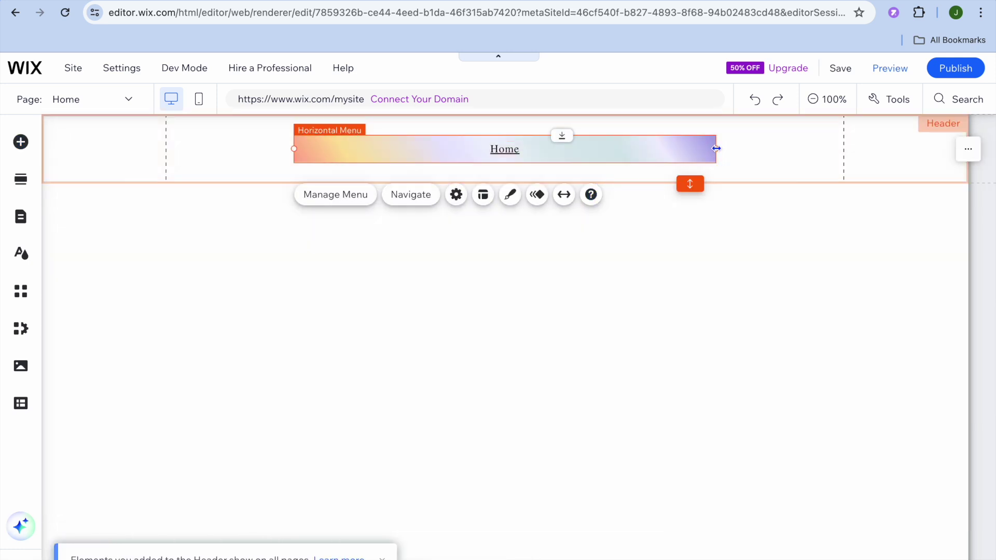
Step: Widen the gradient menu across the header and bring up Manage Menu's pages list
drag(716, 149, 844, 149)
drag(294, 149, 225, 147)
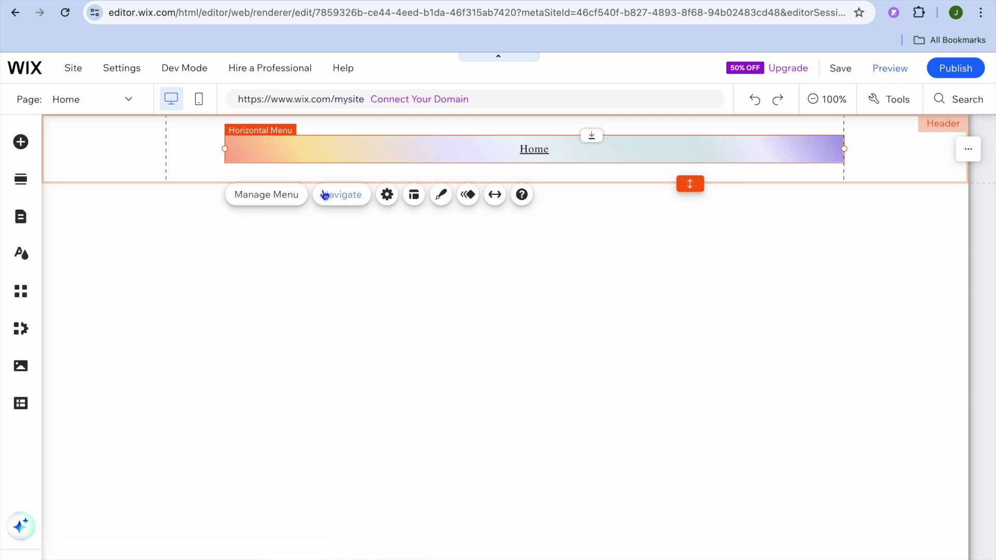
click(281, 201)
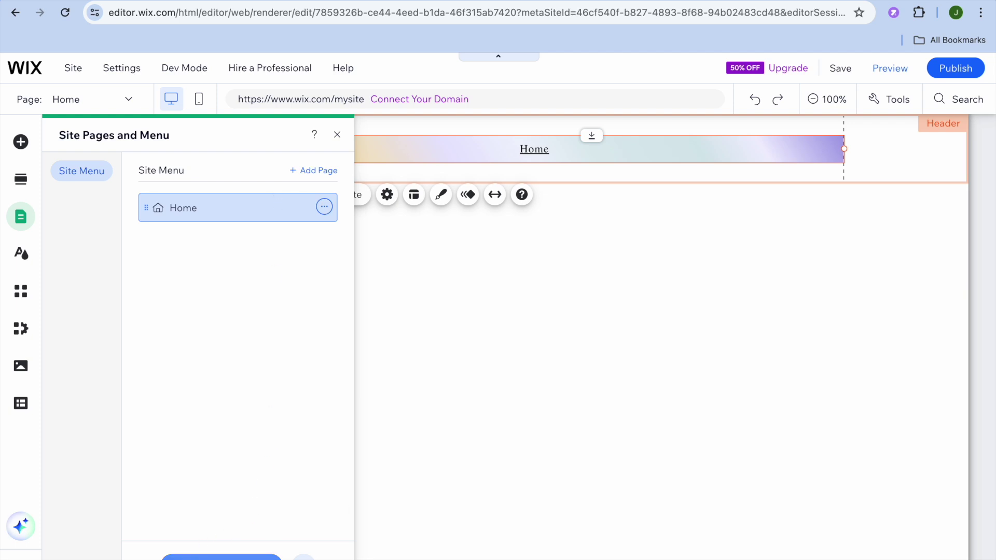
Step: Look at the add-to-menu options, then close the Site Pages and Menu panel
click(222, 557)
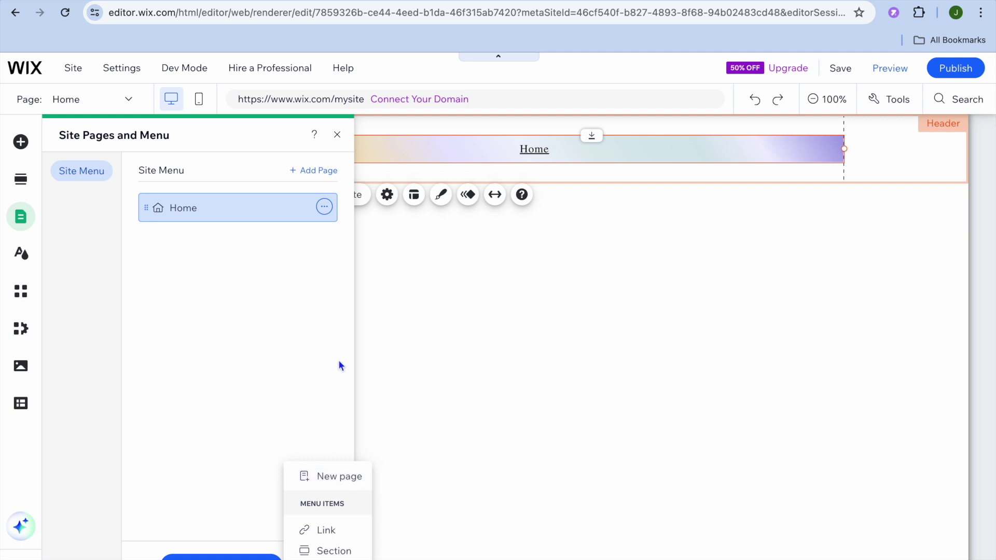
click(336, 136)
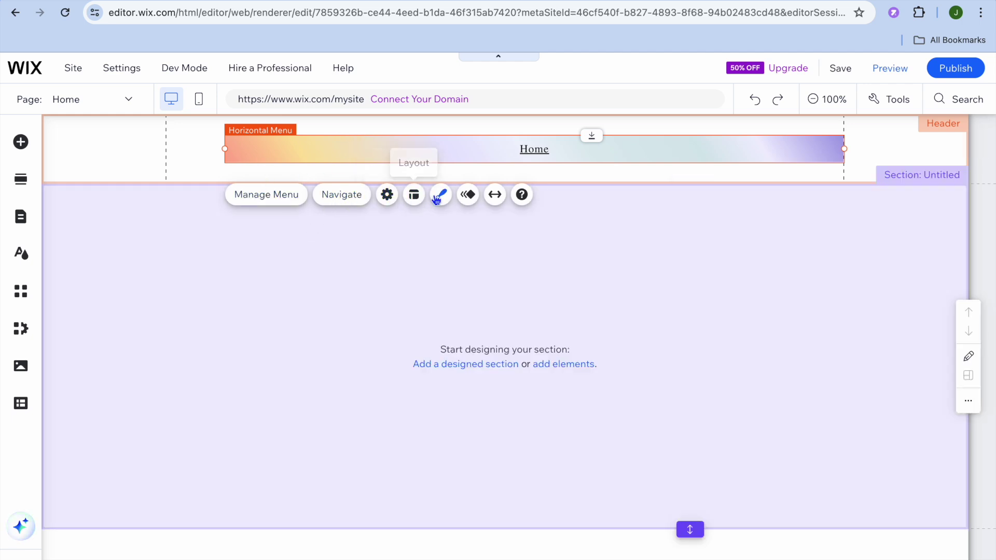
click(441, 195)
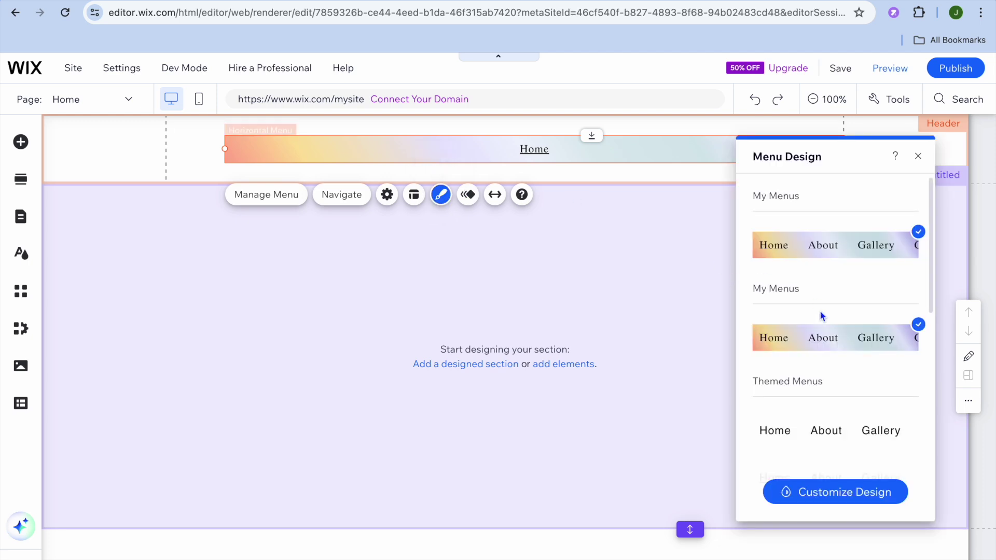
scroll(820, 310, down, 5)
scroll(820, 310, down, 5)
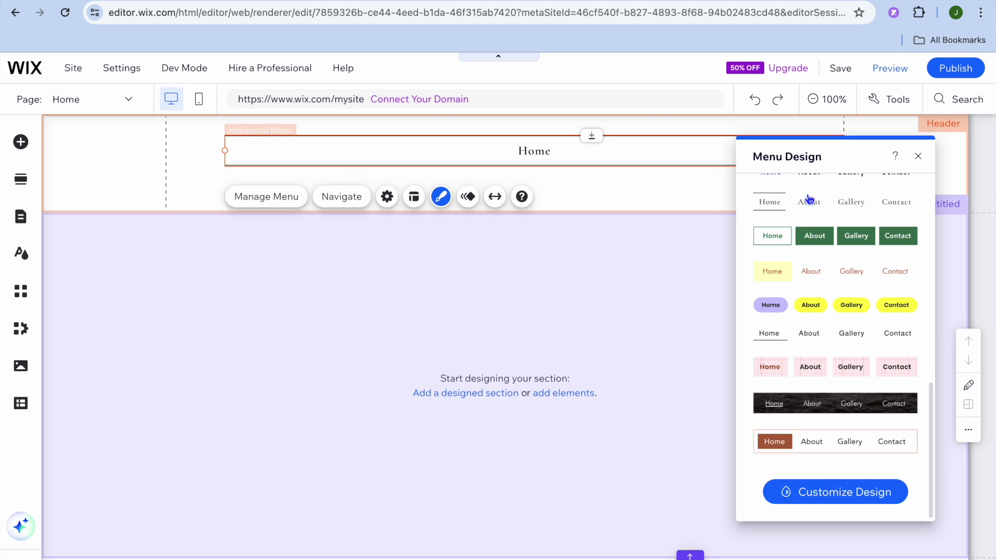
click(918, 156)
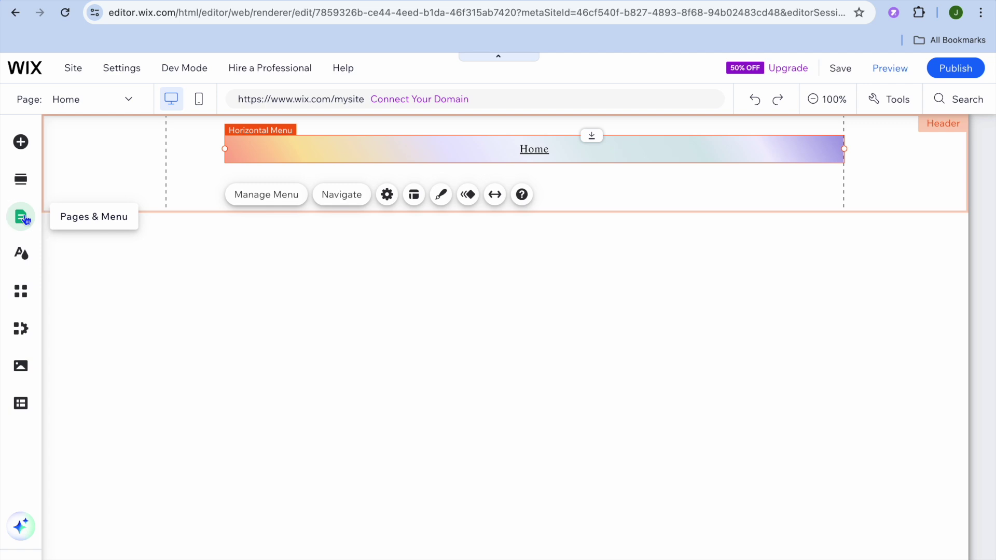
Step: From Pages & Menu, start a new page to show the Add Page template gallery
click(22, 218)
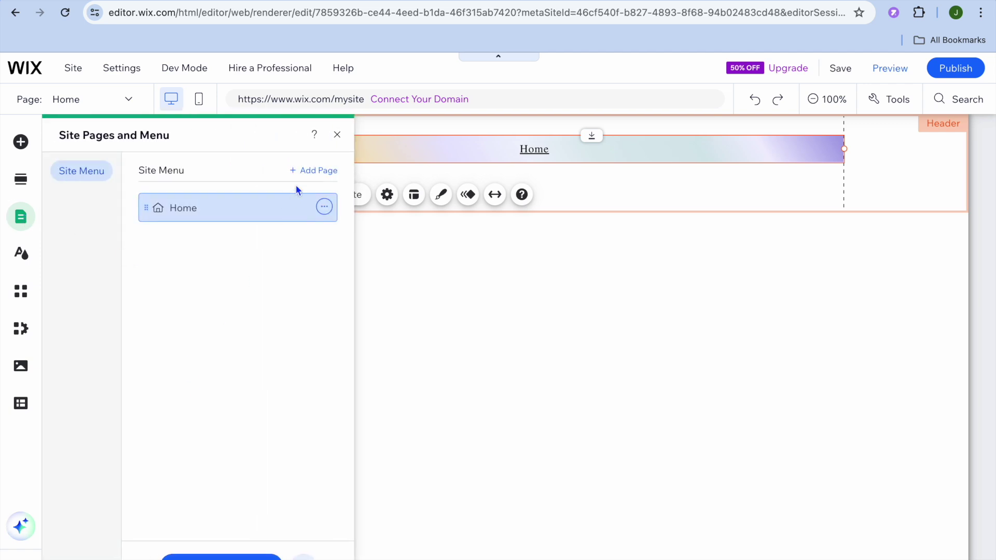
click(321, 170)
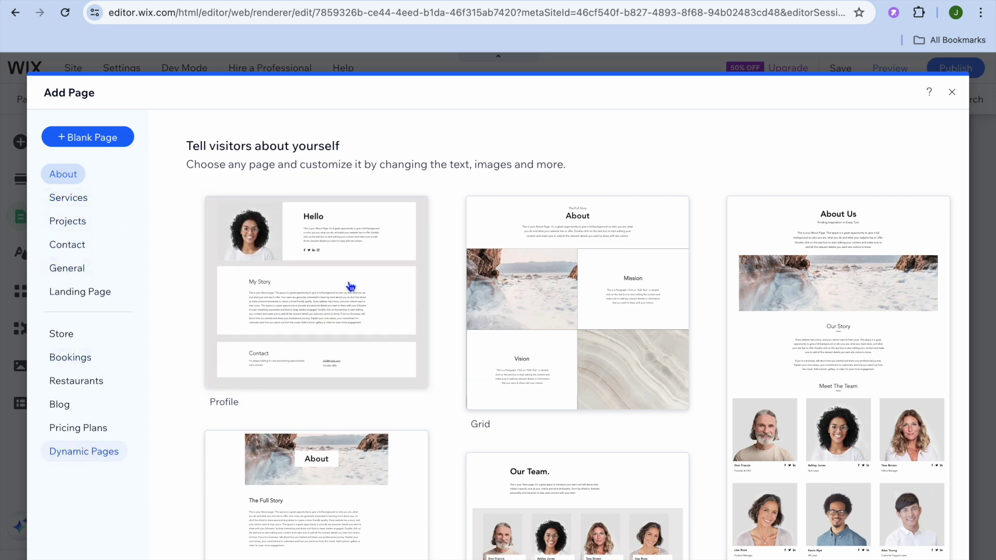
Step: Add the Lead collection template from the Landing Page category as a new page
scroll(383, 291, down, 10)
scroll(384, 292, up, 10)
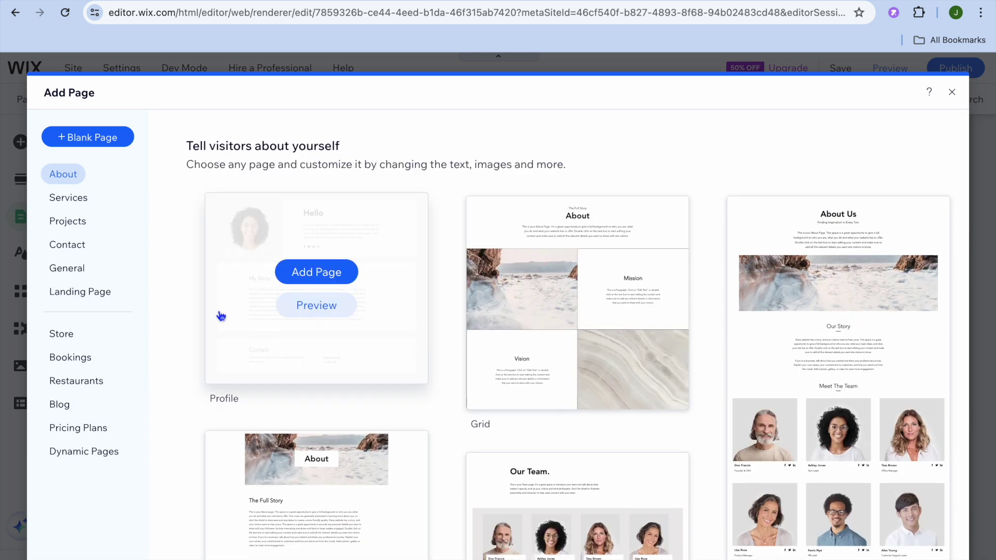
click(106, 293)
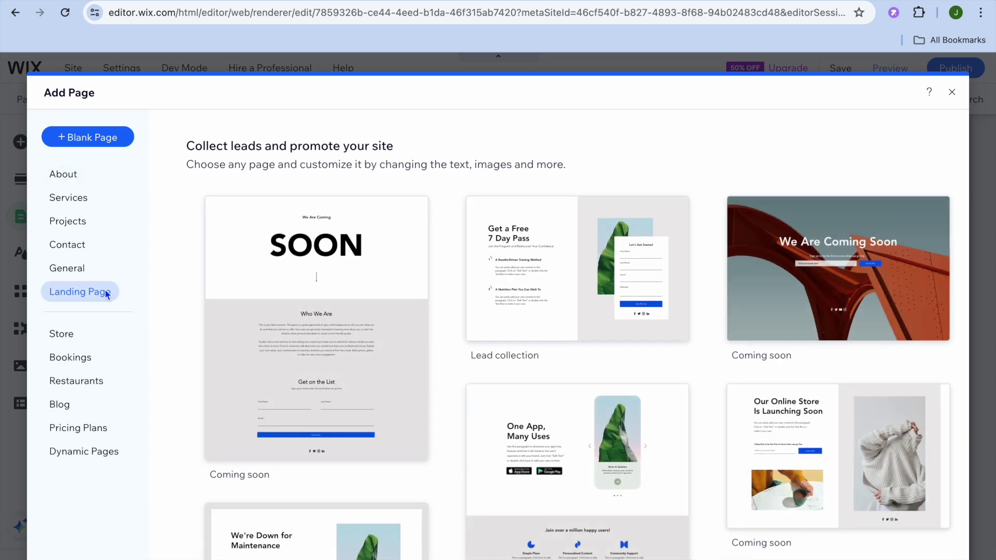
scroll(591, 270, down, 10)
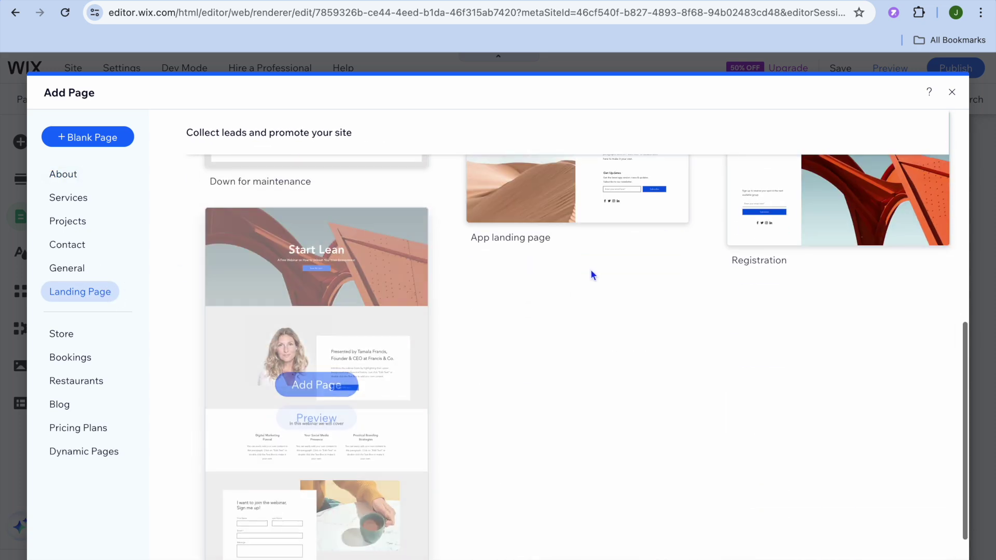
scroll(370, 287, up, 10)
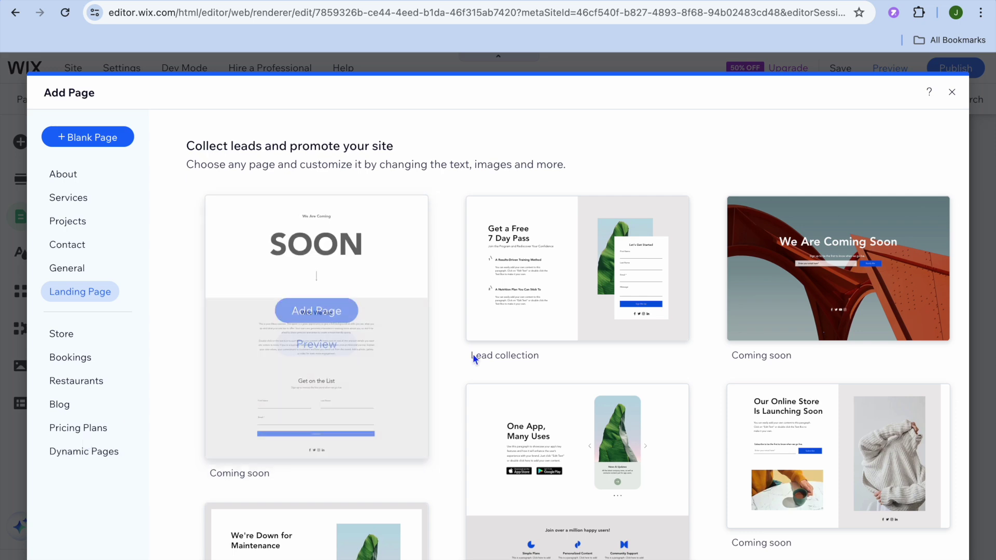
mouse_move(544, 292)
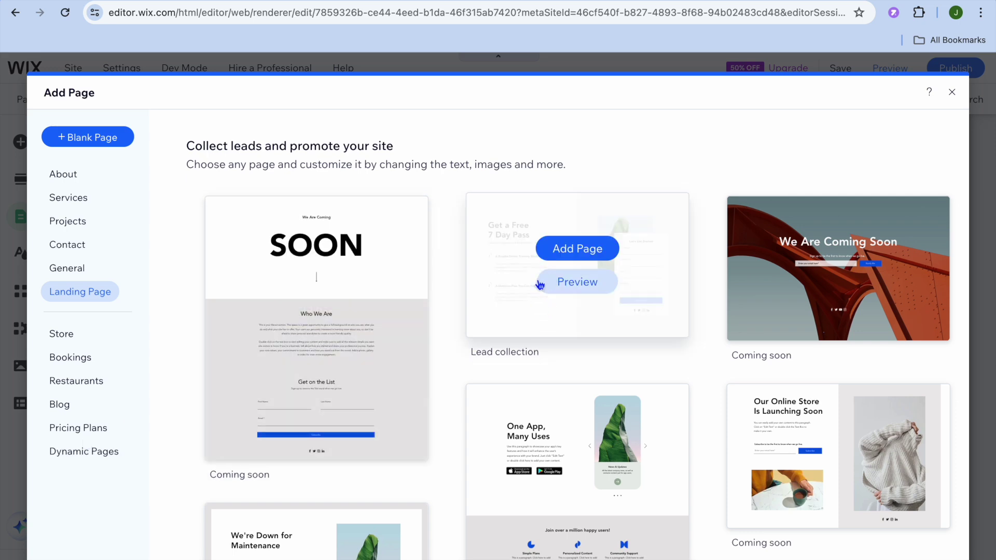
click(567, 250)
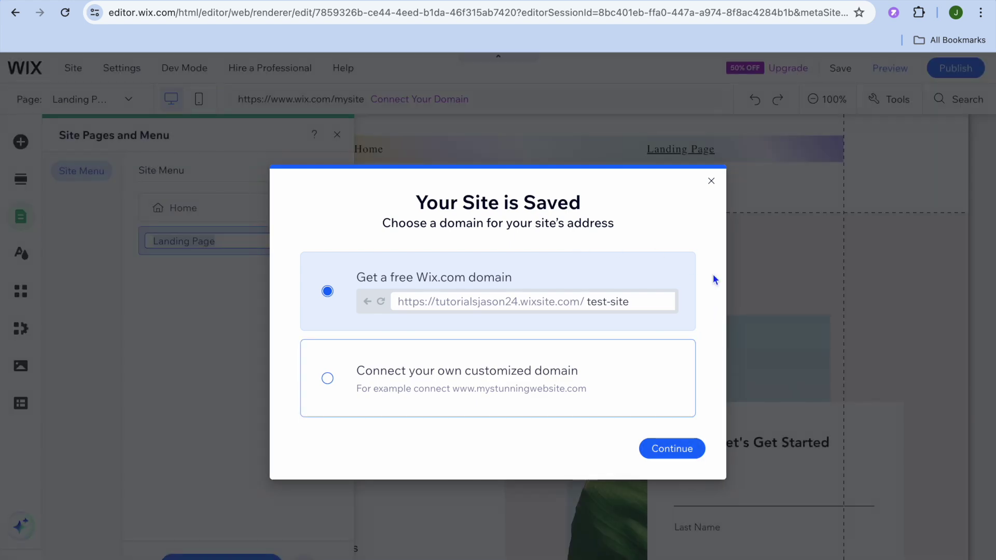
Step: Dismiss the site-saved prompt and Pages panel, then open the Sales Lead section's content fields
click(711, 182)
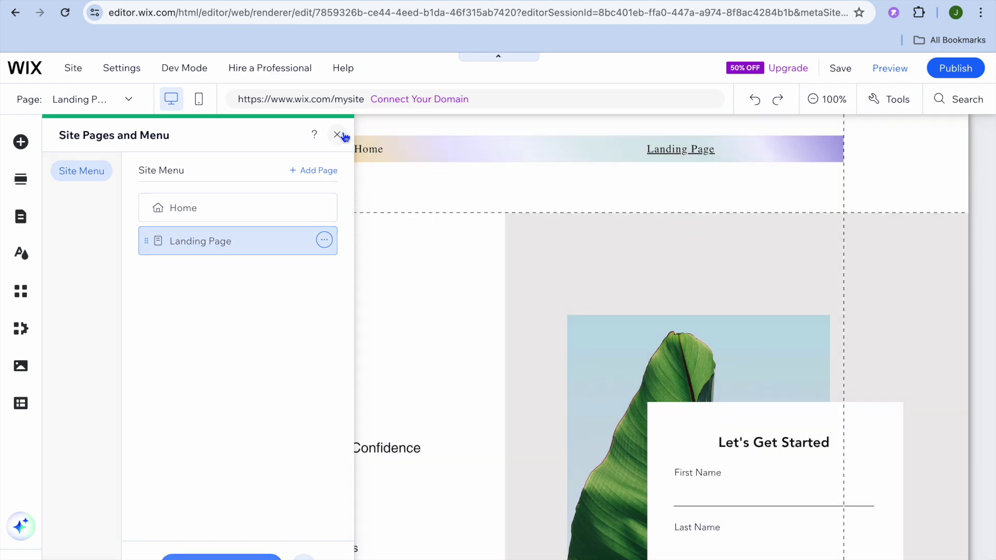
click(337, 134)
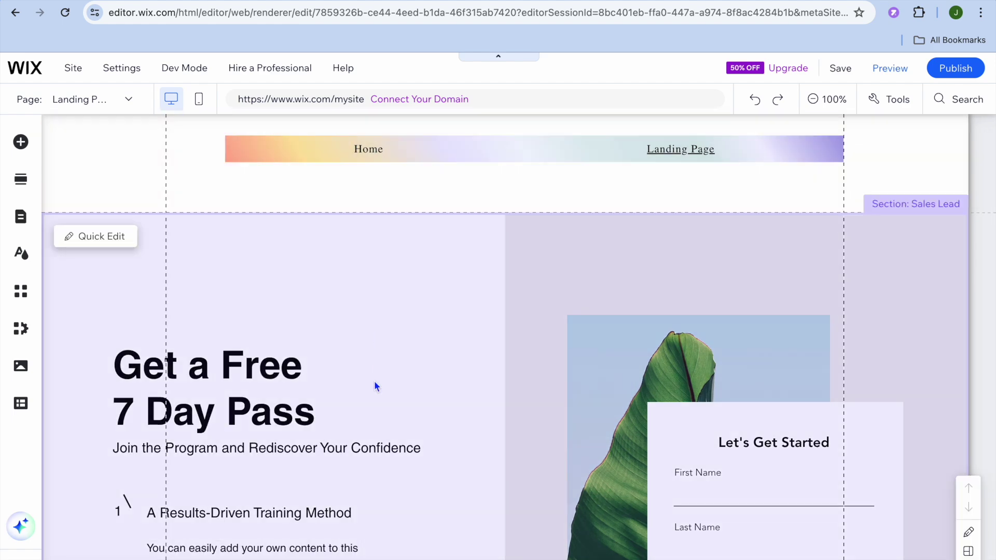
scroll(375, 386, down, 5)
scroll(375, 381, up, 4)
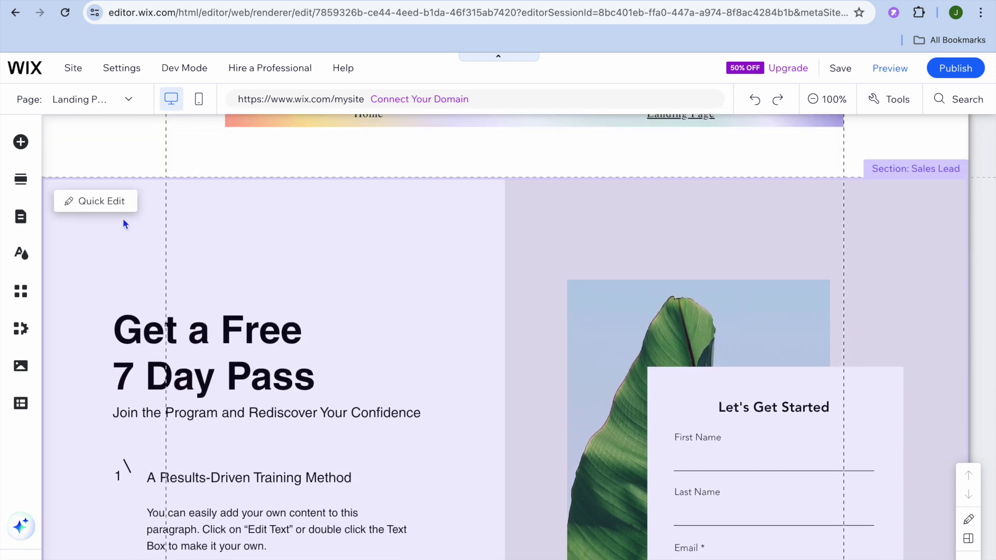
click(99, 203)
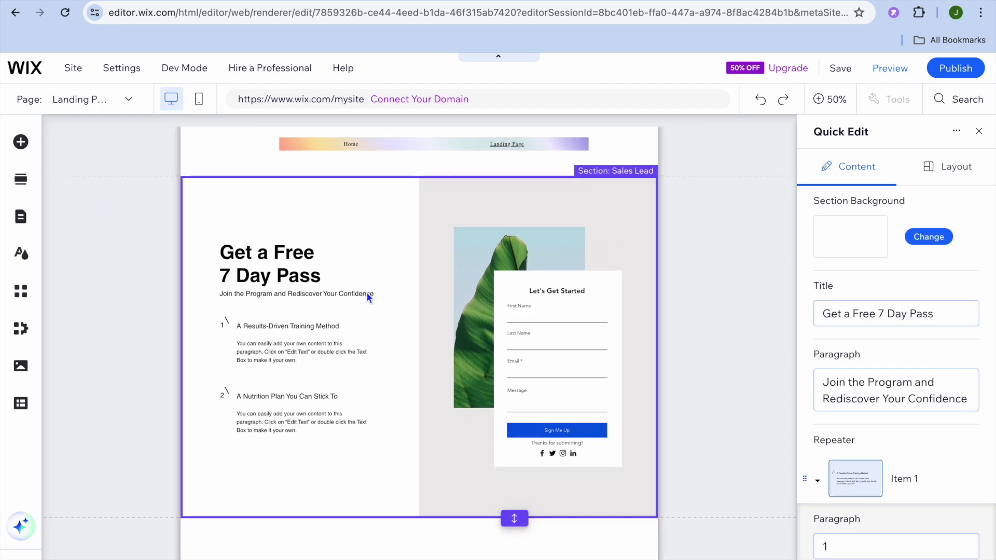
Step: Work through the Sales Lead title and paragraph fields, then open the sign-up form's settings
click(850, 311)
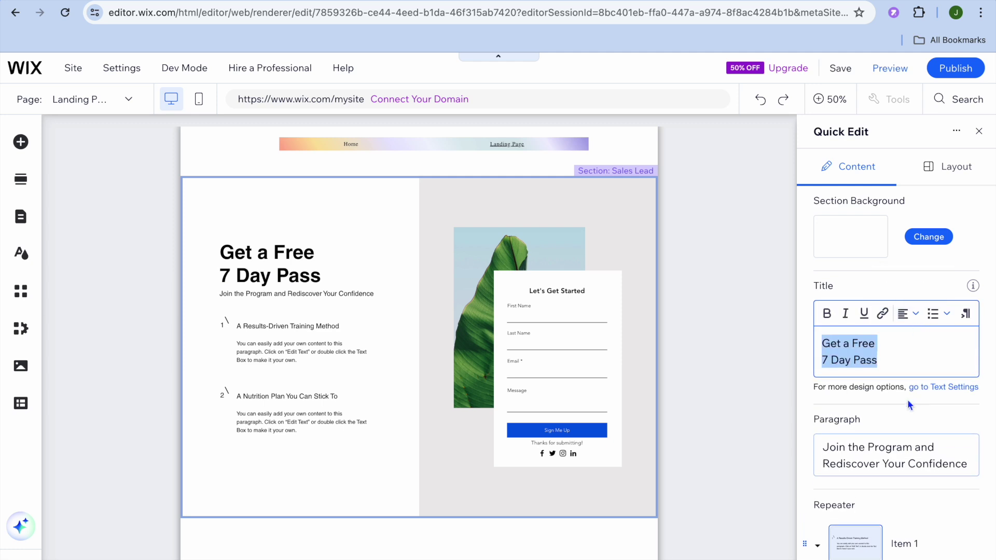
click(923, 466)
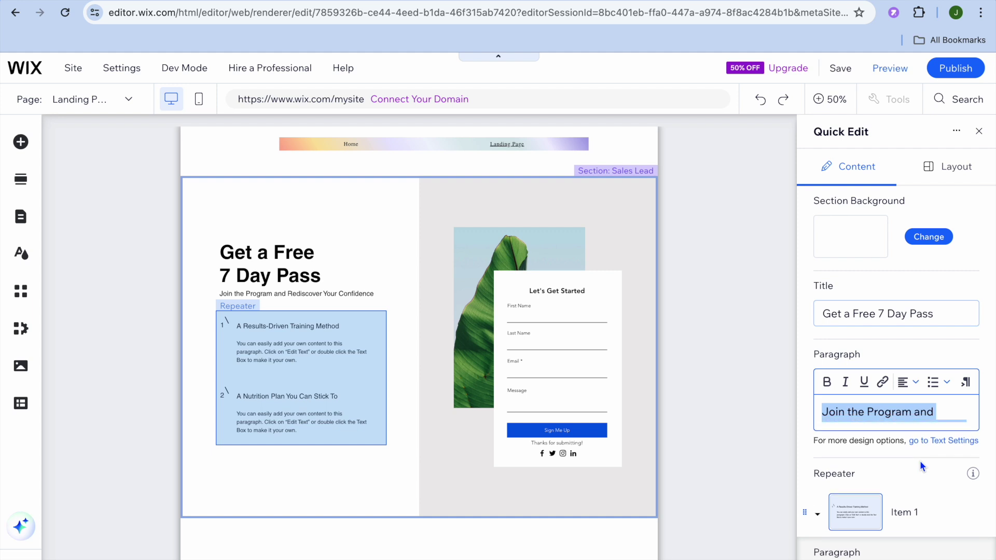
scroll(920, 460, down, 6)
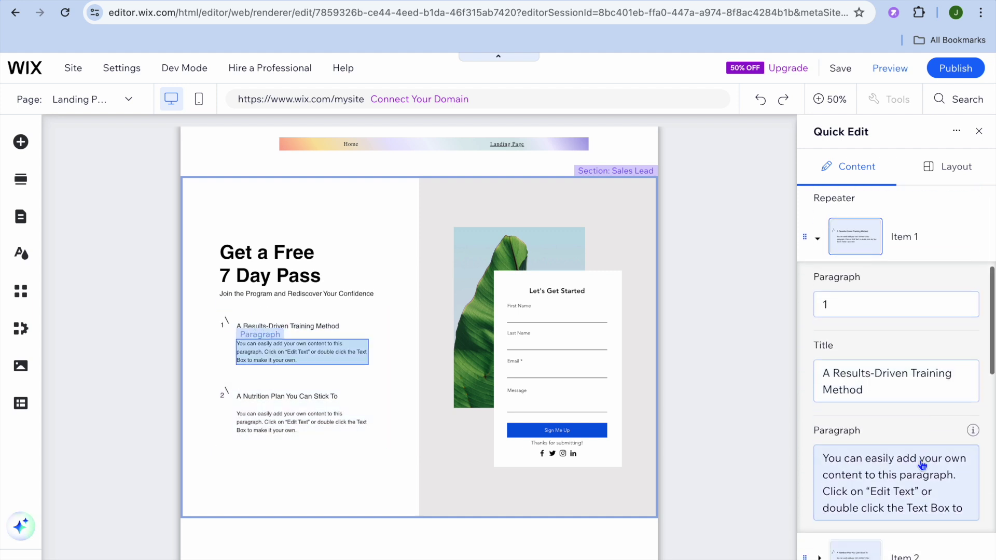
scroll(920, 463, down, 9)
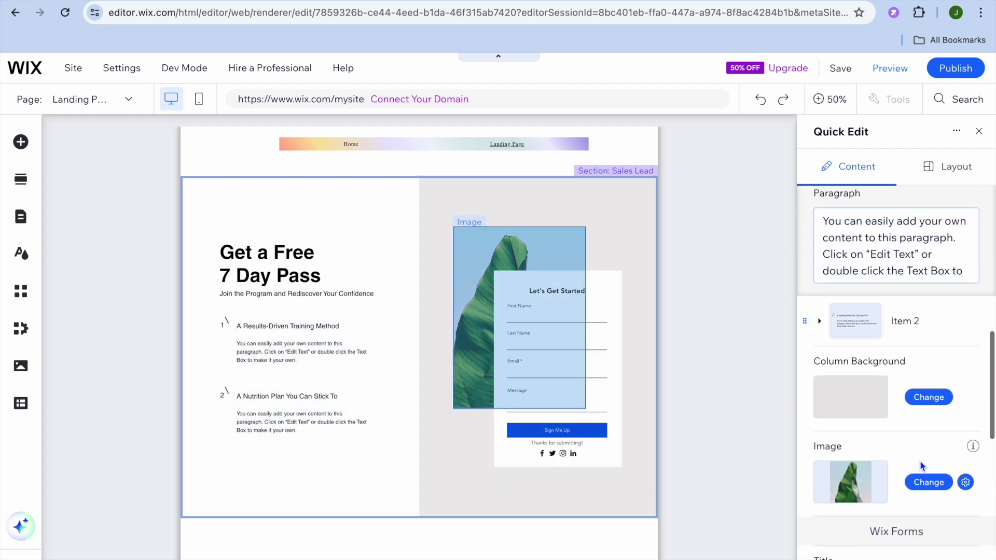
scroll(919, 460, down, 1)
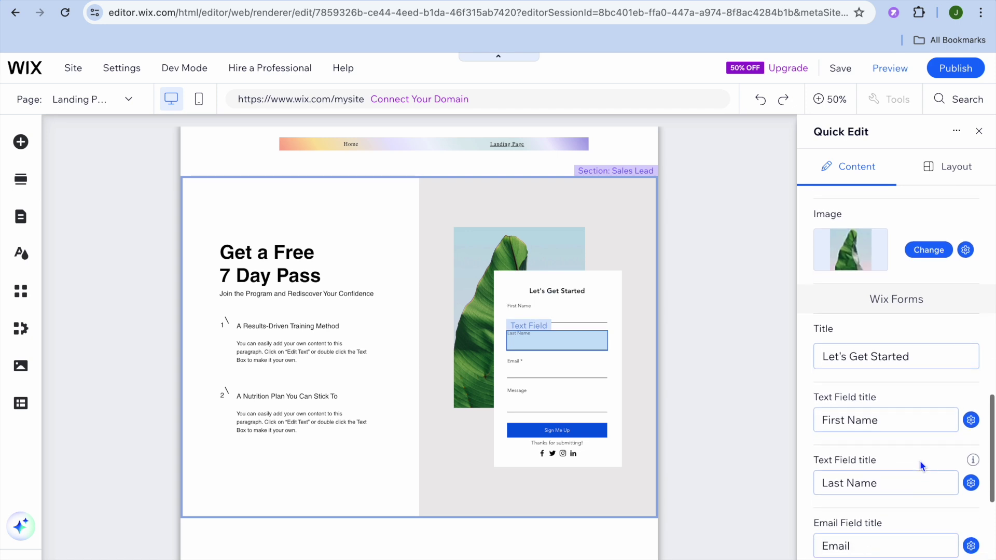
scroll(920, 461, down, 1)
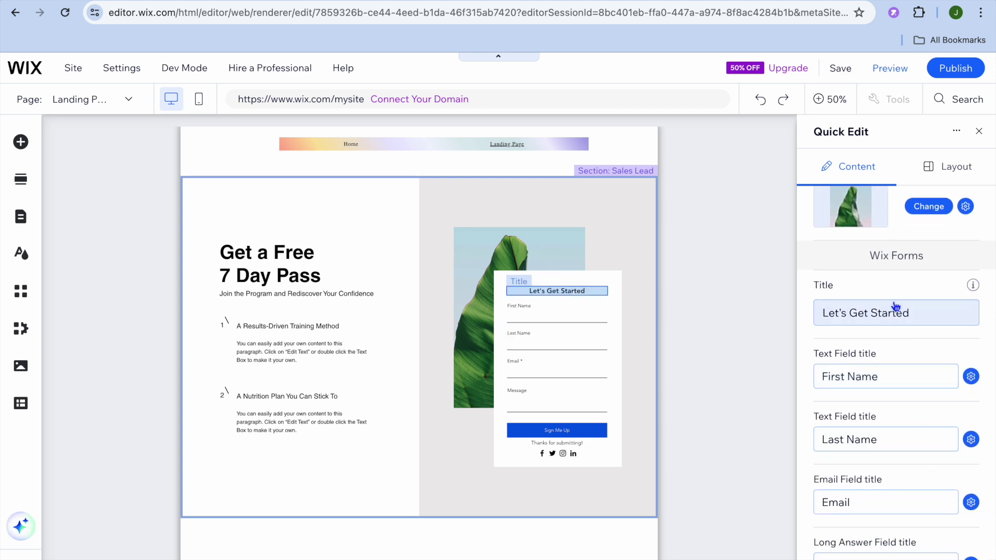
scroll(911, 519, down, 5)
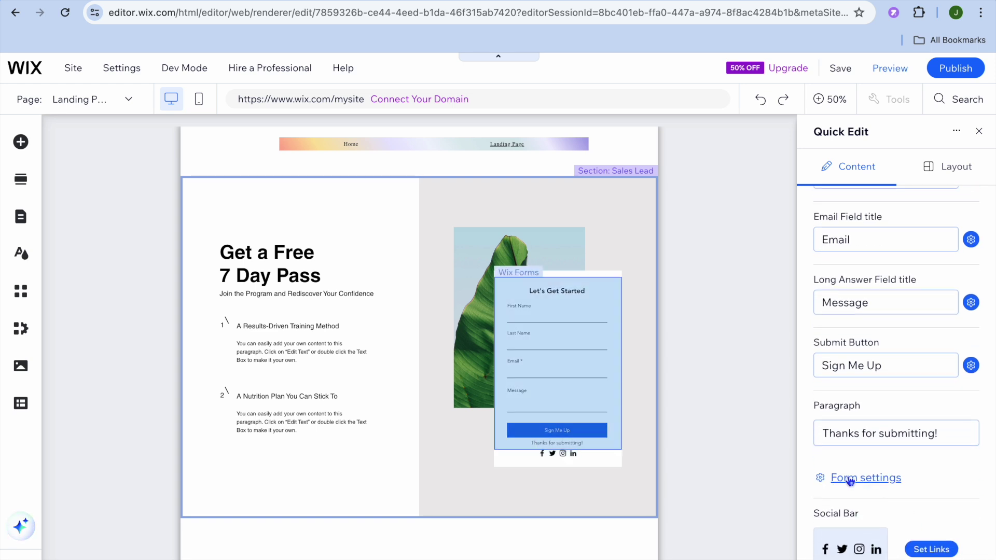
click(850, 479)
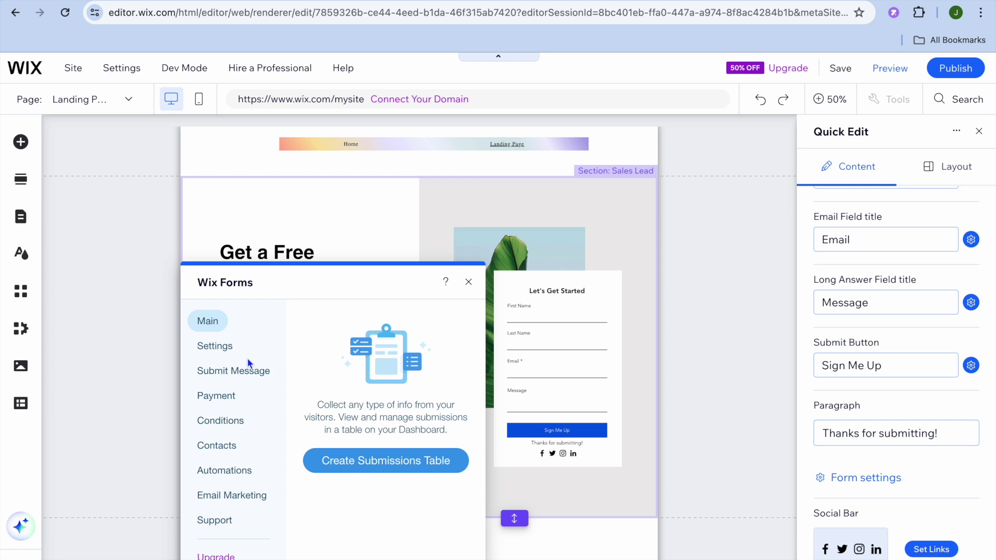
Step: Review the 'Contact 3' form settings, then close the Wix Forms and Quick Edit panels
click(223, 346)
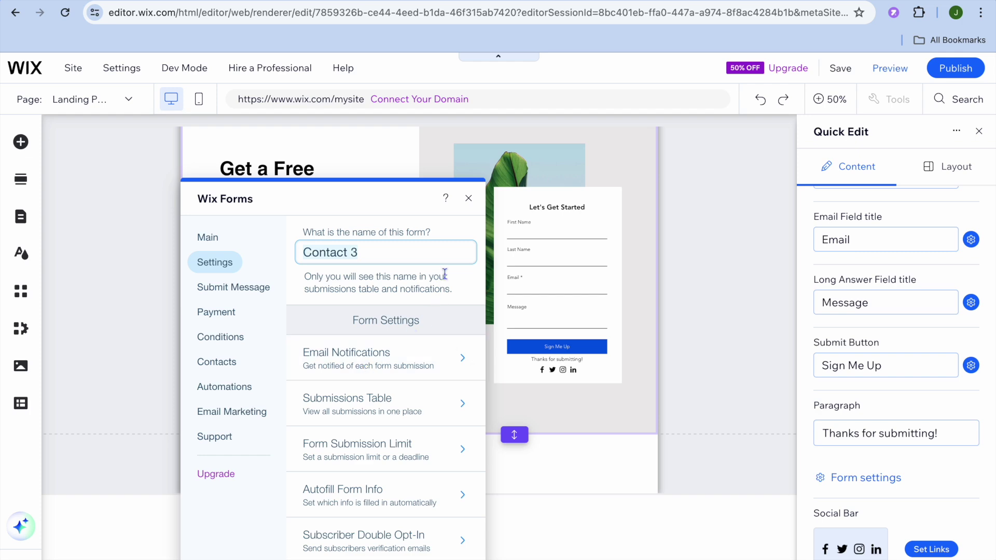
click(468, 199)
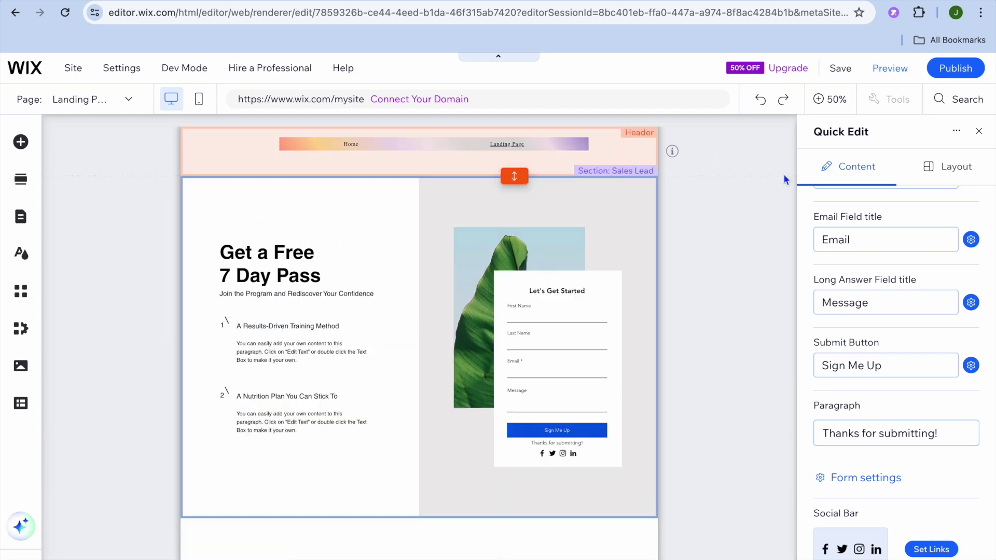
click(979, 131)
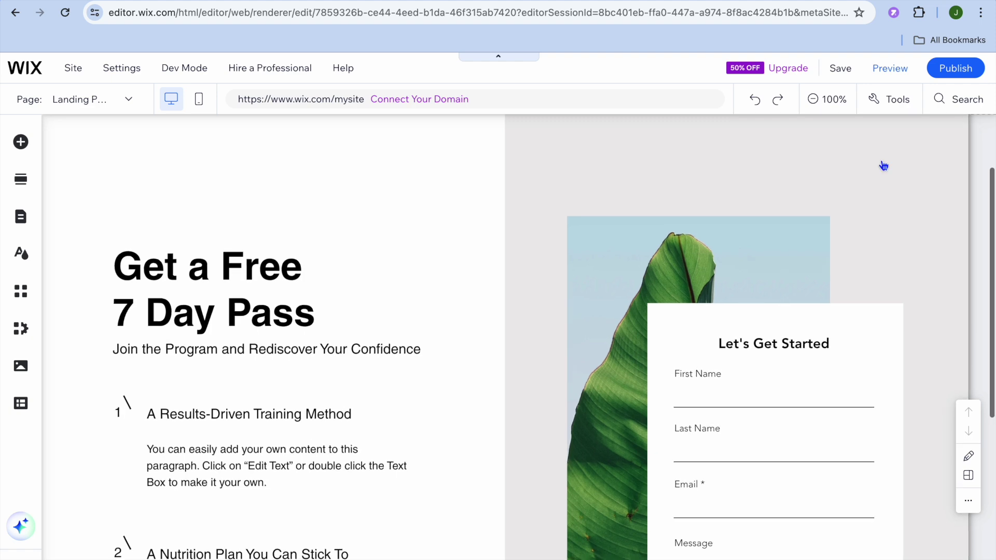
scroll(626, 202, up, 2)
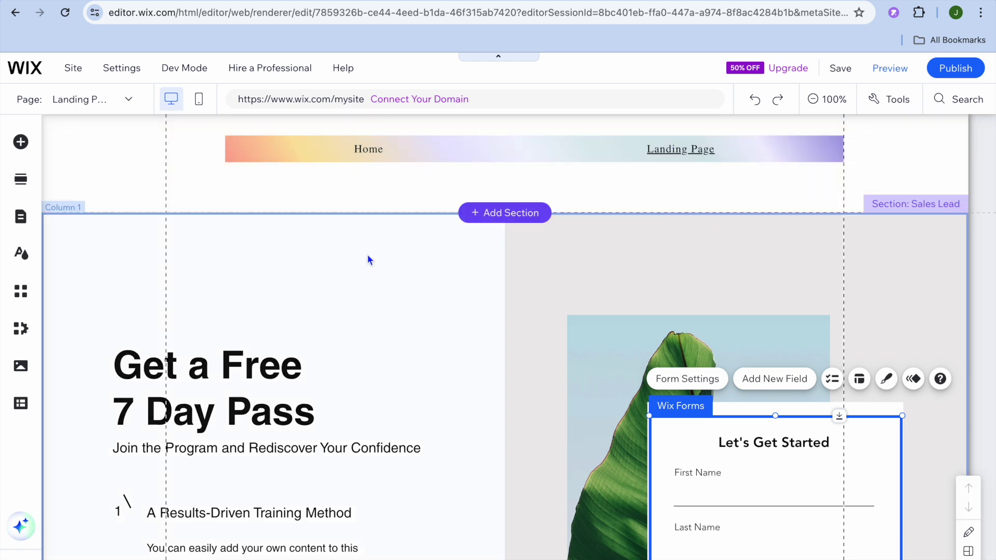
Step: Add a blank page named 'test' to the site menu after Home and Landing Page
scroll(367, 254, down, 4)
scroll(367, 254, up, 4)
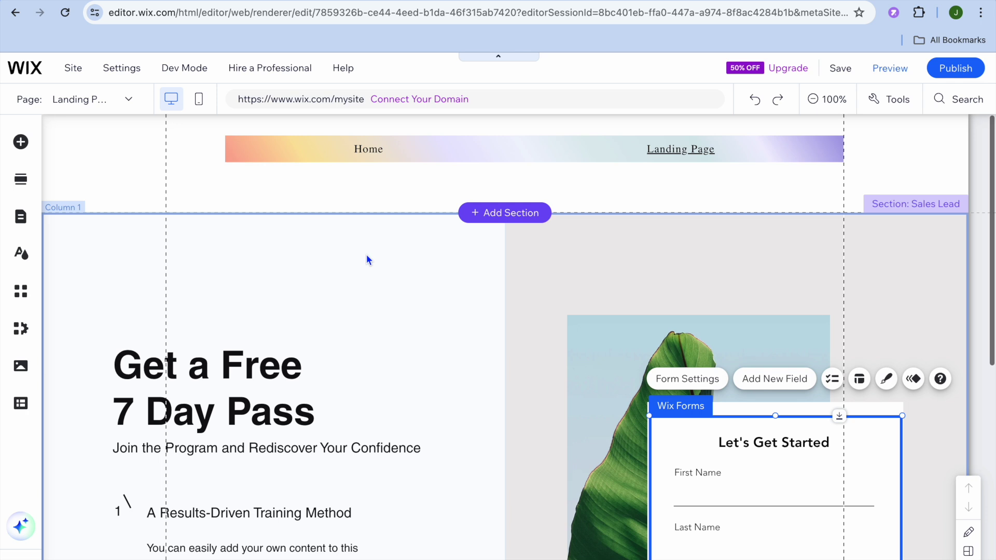
click(21, 218)
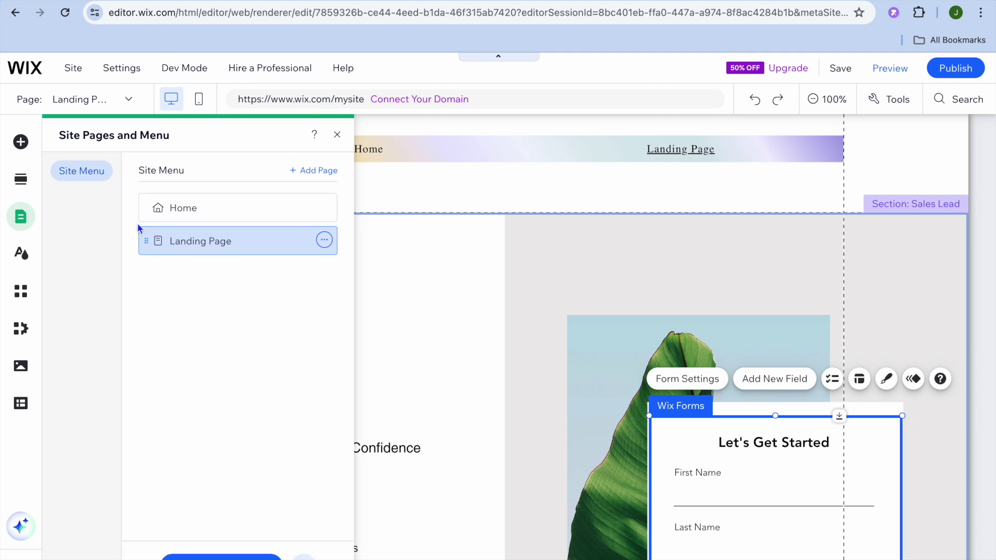
click(313, 171)
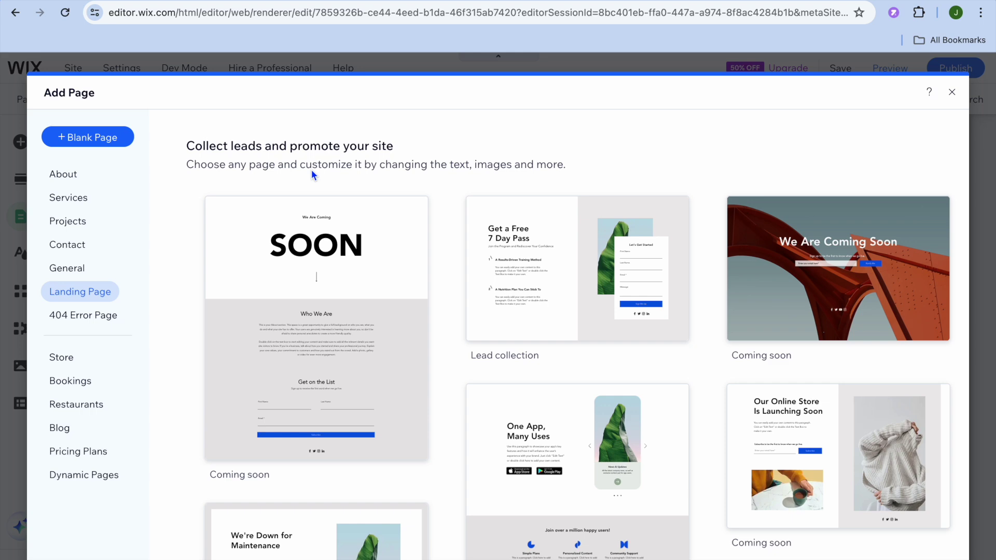
click(94, 137)
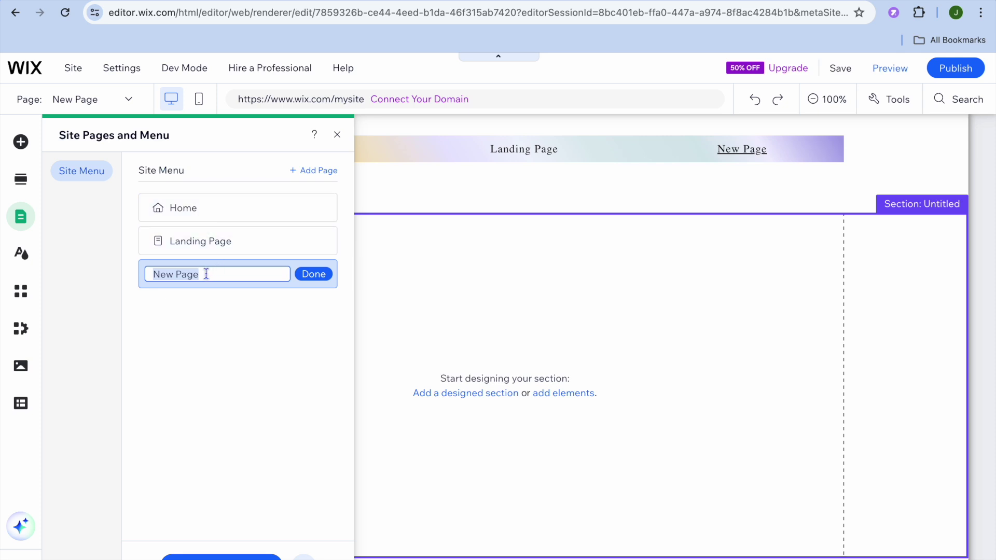
text(test)
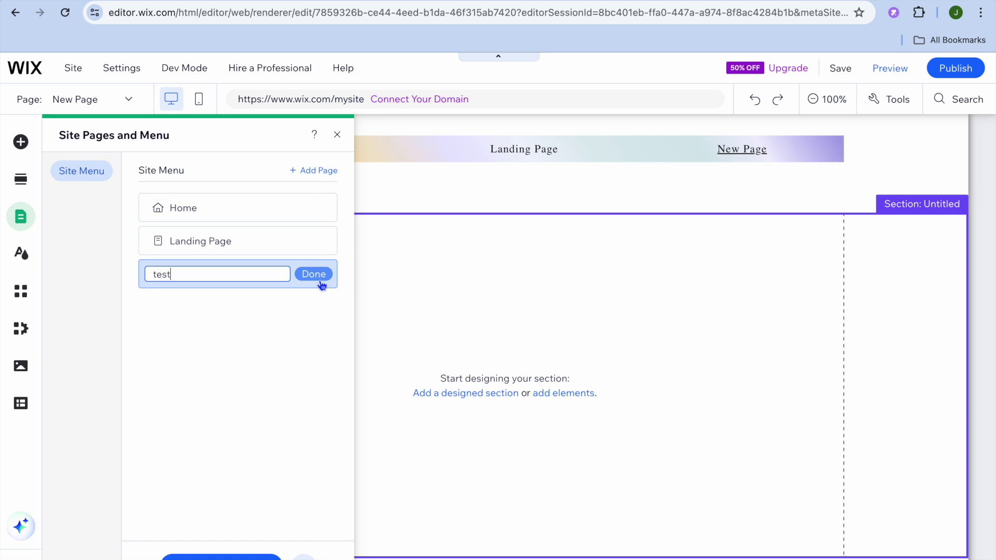
click(316, 276)
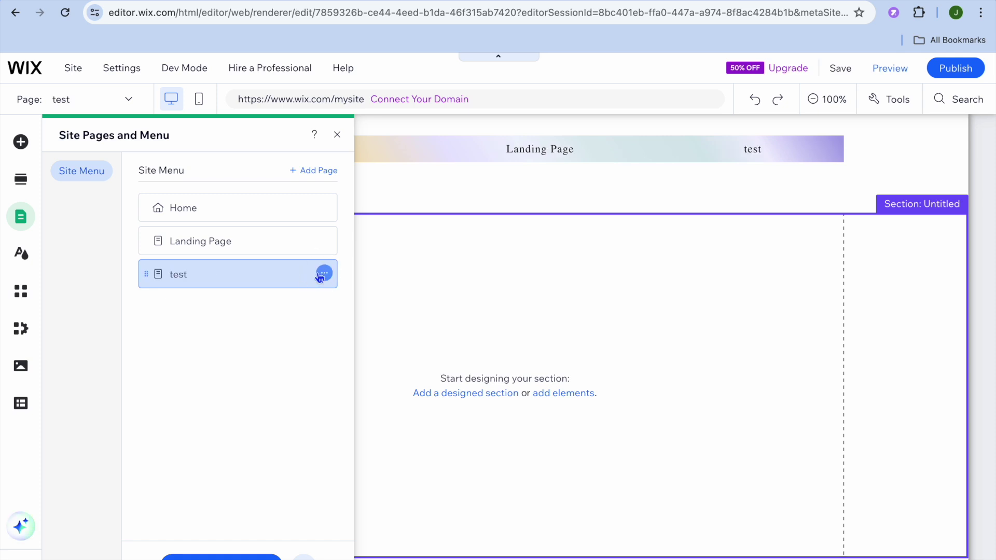
click(337, 135)
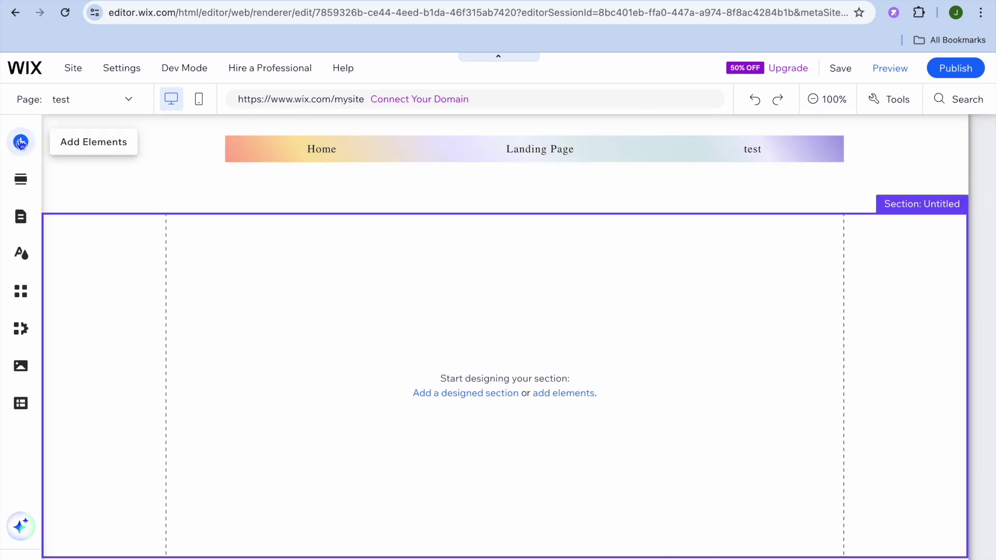
Step: Drag a Heading 1 text element to the top of the test page's section
click(21, 143)
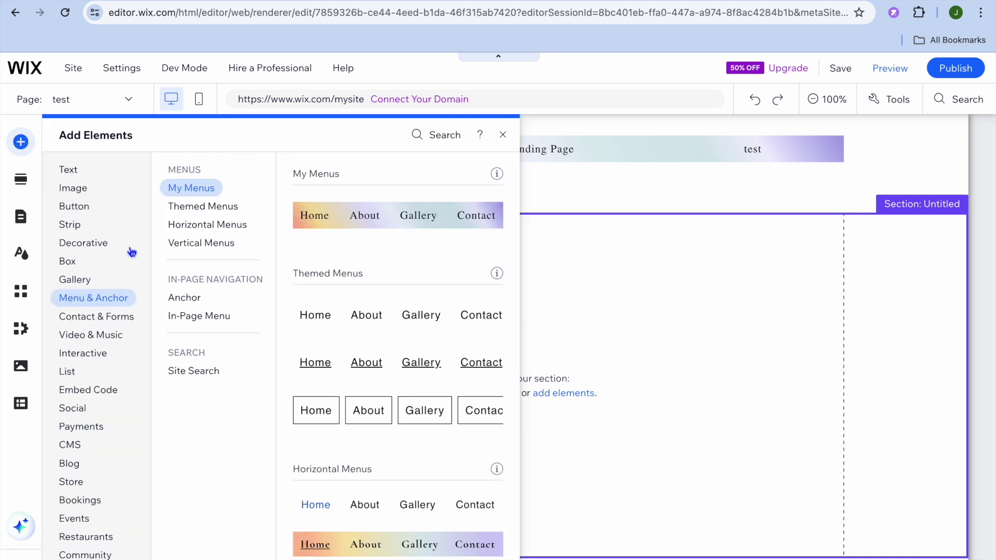
mouse_move(83, 177)
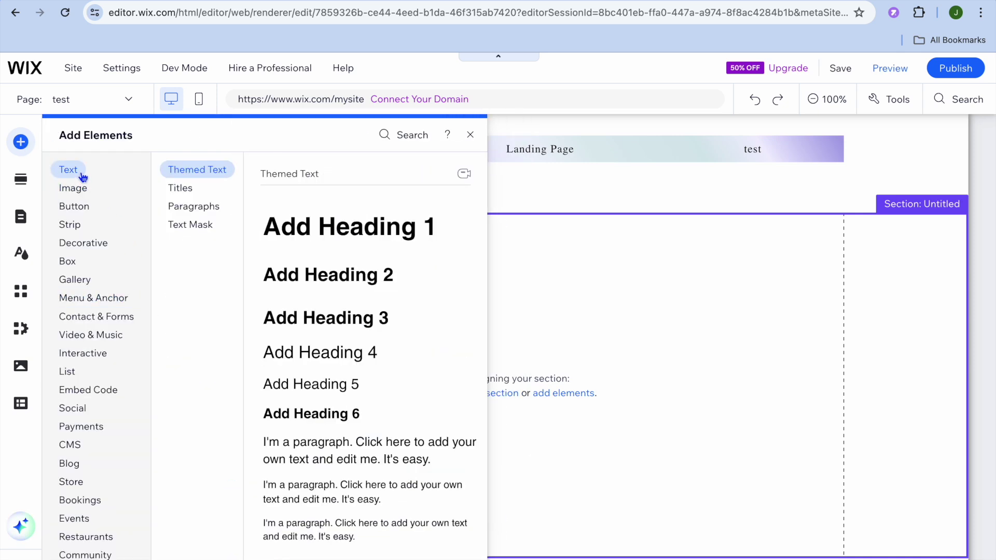
drag(333, 237, 545, 261)
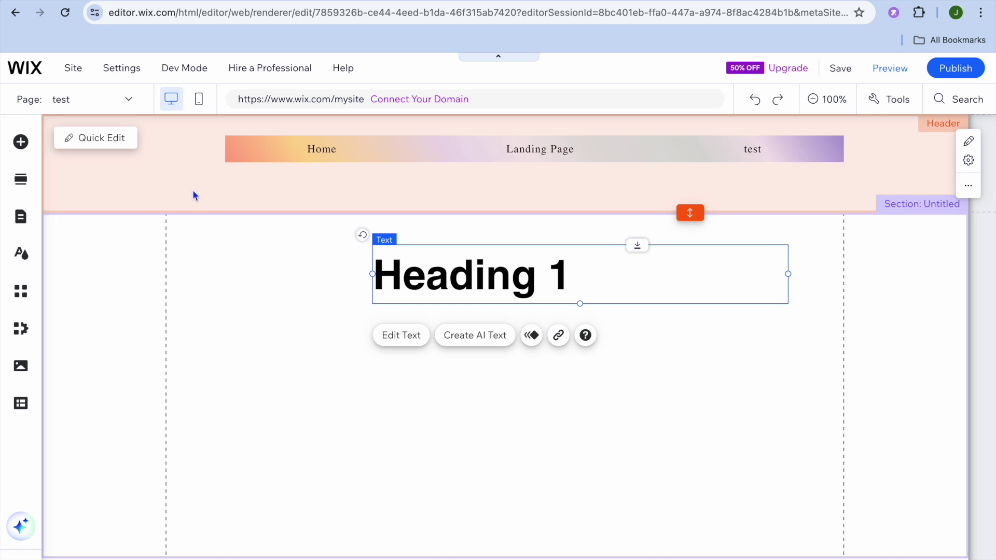
click(21, 142)
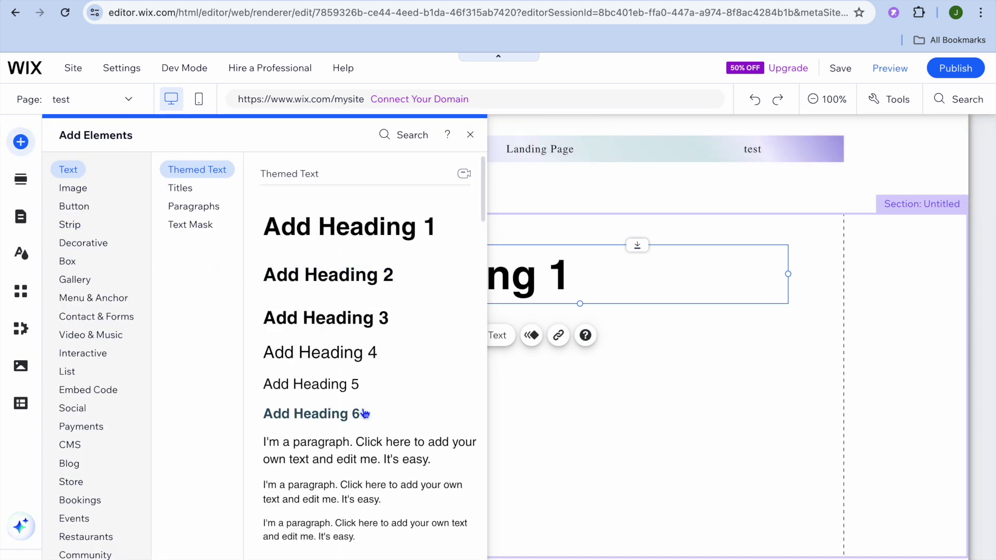
click(202, 205)
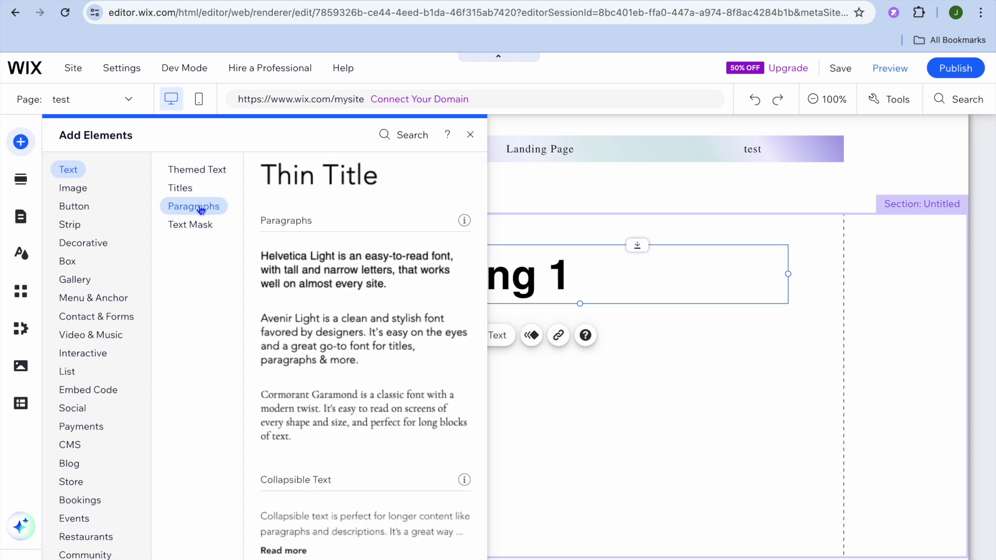
Step: Drop the Avenir Light paragraph under Heading 1 and open the section's background settings
drag(319, 300, 417, 353)
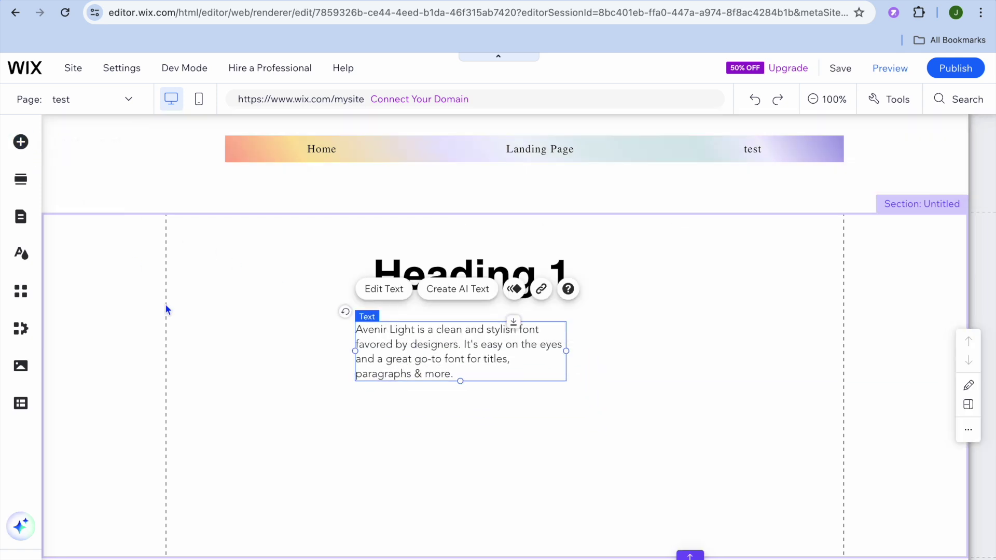
click(217, 322)
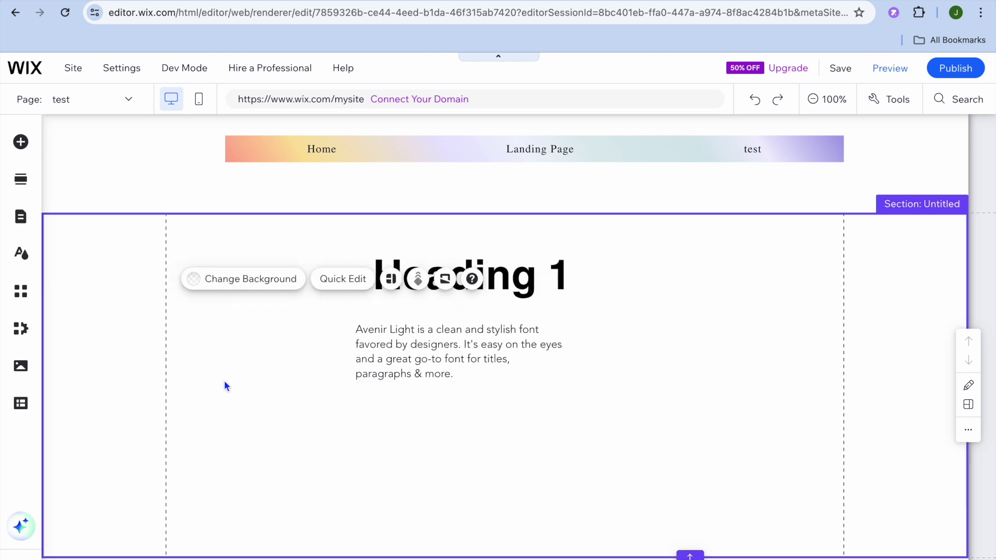
click(234, 279)
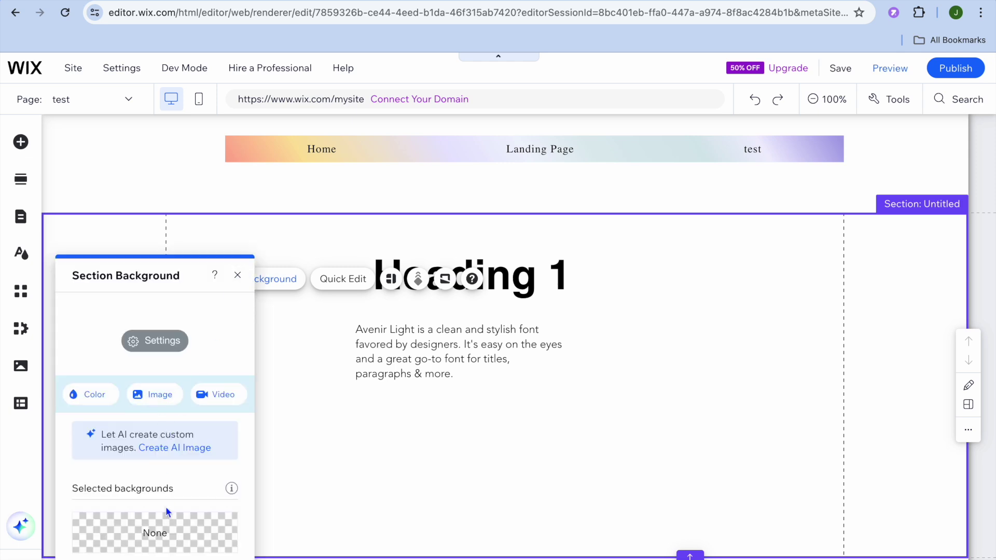
Step: Set the section background to the green juice bottles and vegetables photo
scroll(166, 507, down, 5)
mouse_move(167, 508)
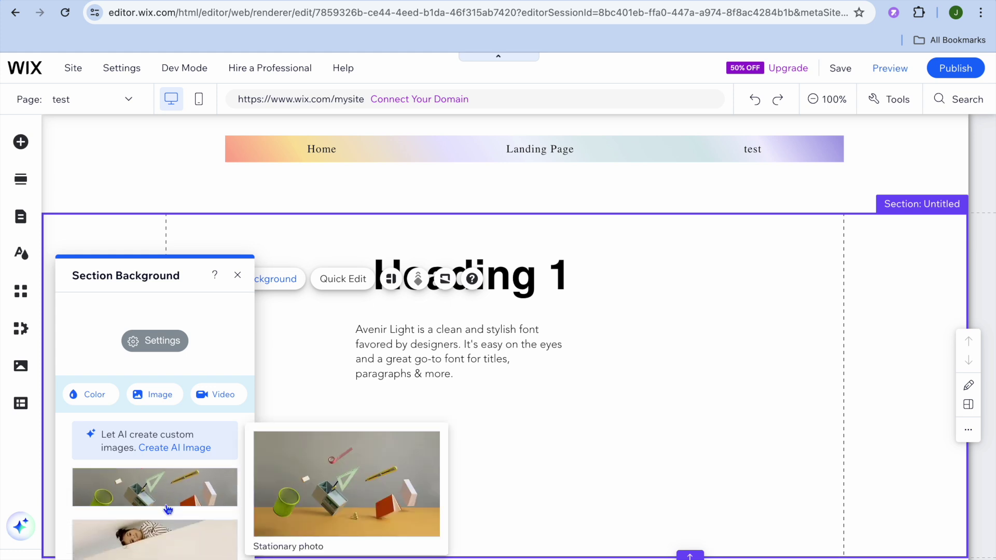
mouse_move(174, 541)
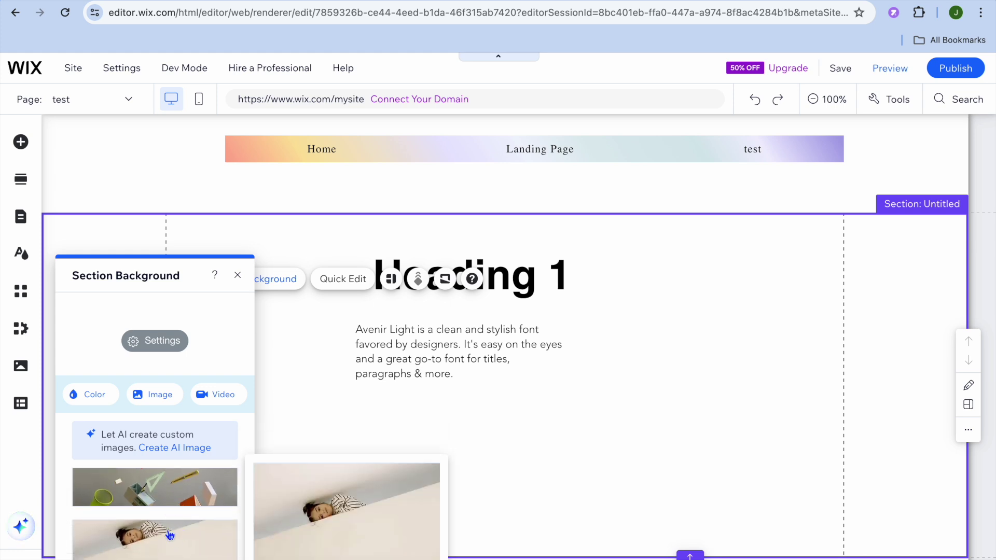
scroll(172, 519, down, 1)
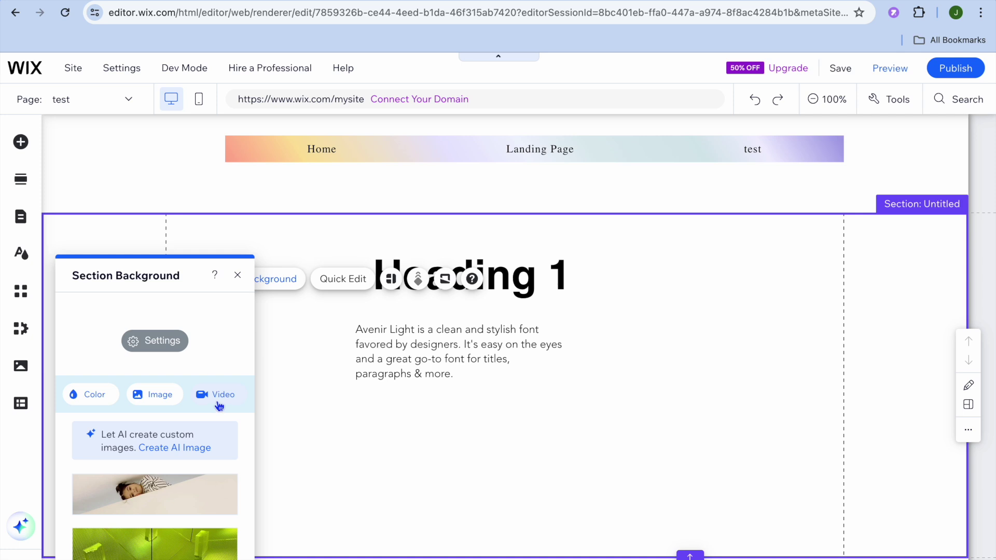
scroll(177, 530, down, 4)
scroll(179, 530, up, 1)
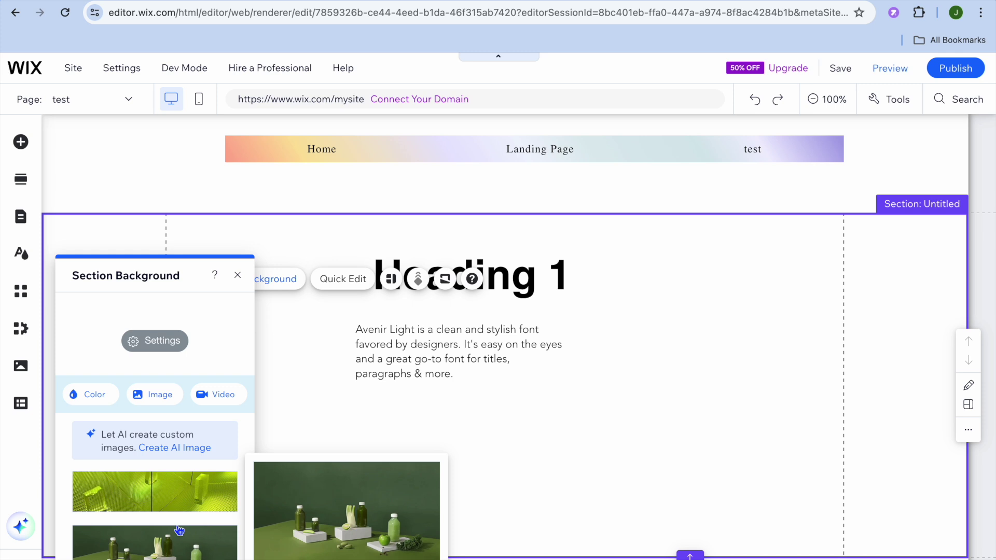
click(166, 553)
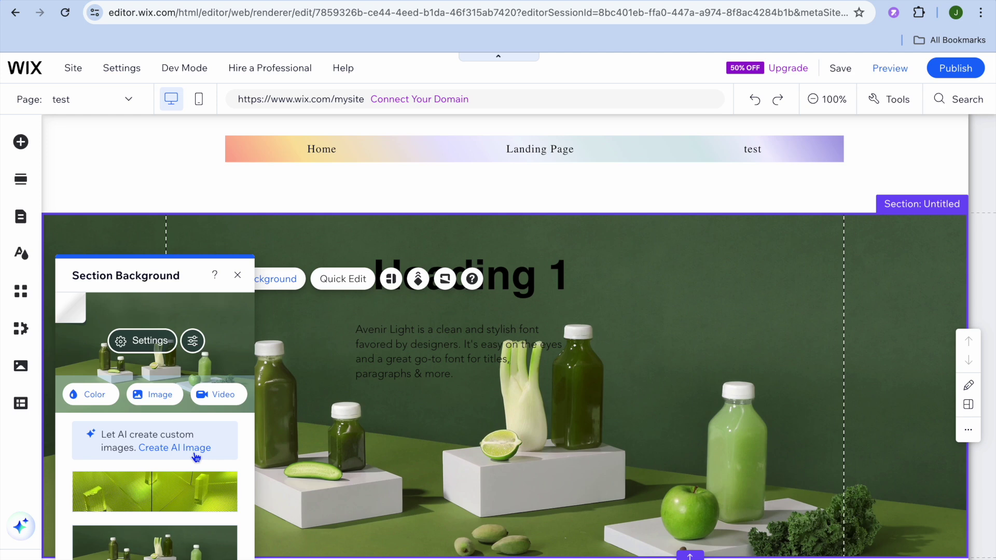
click(236, 276)
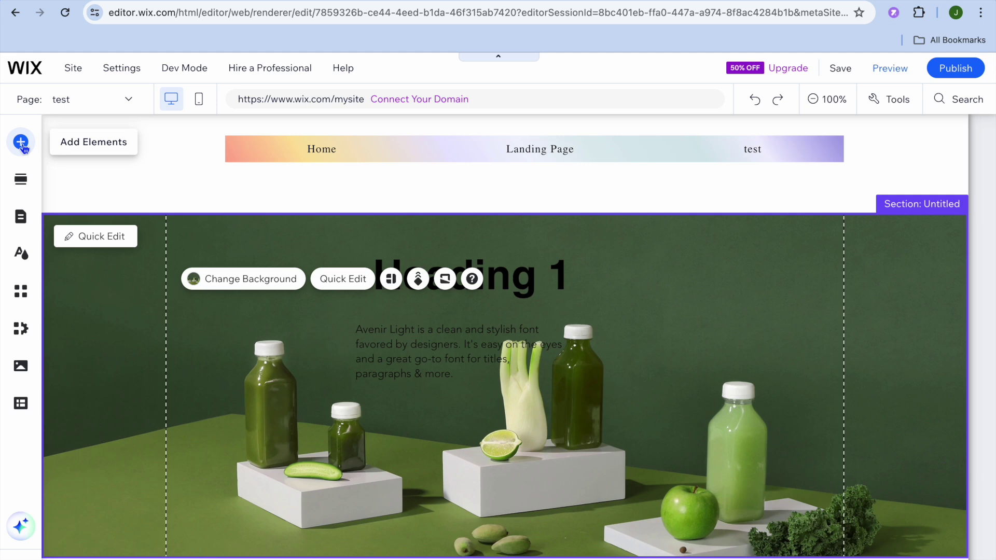
click(21, 142)
mouse_move(125, 304)
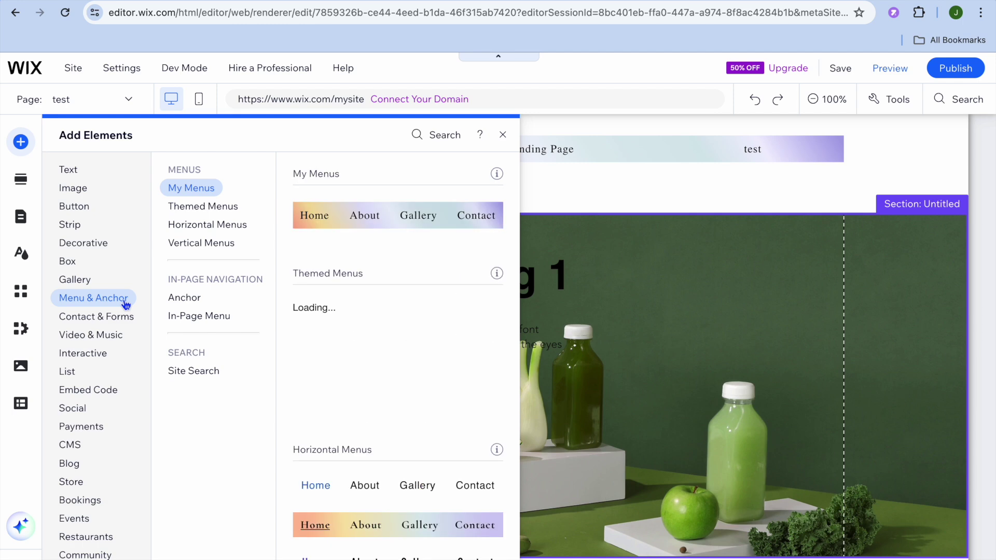
mouse_move(91, 192)
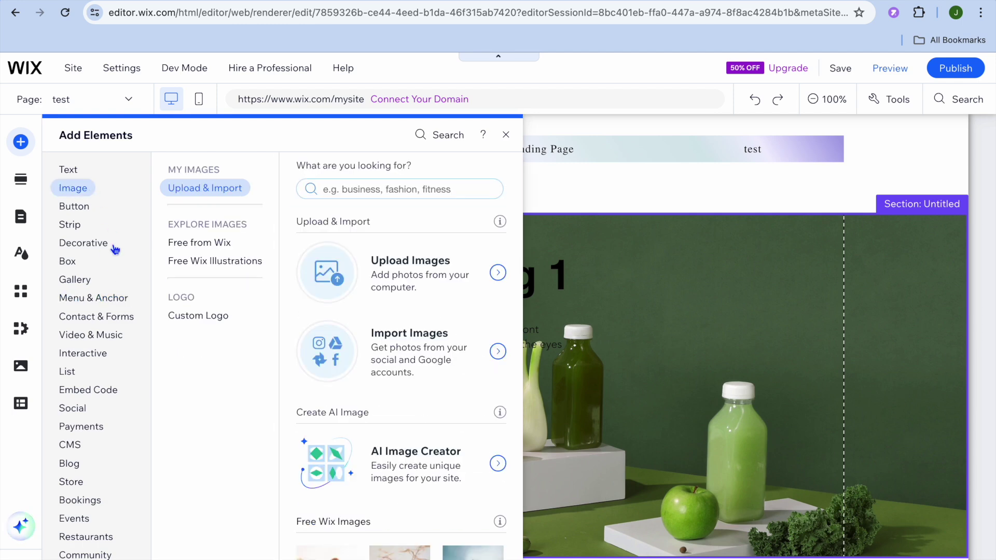
mouse_move(79, 386)
mouse_move(78, 334)
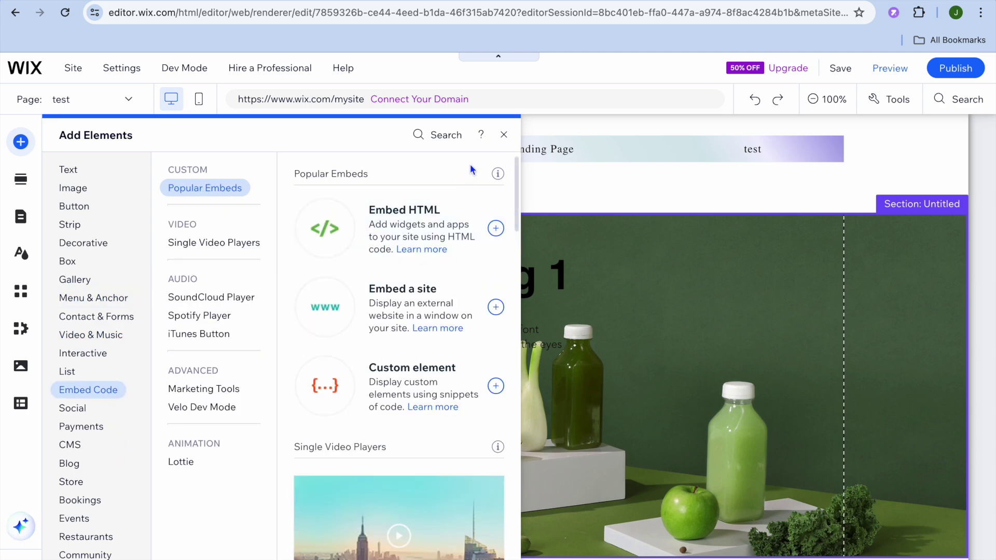
click(504, 134)
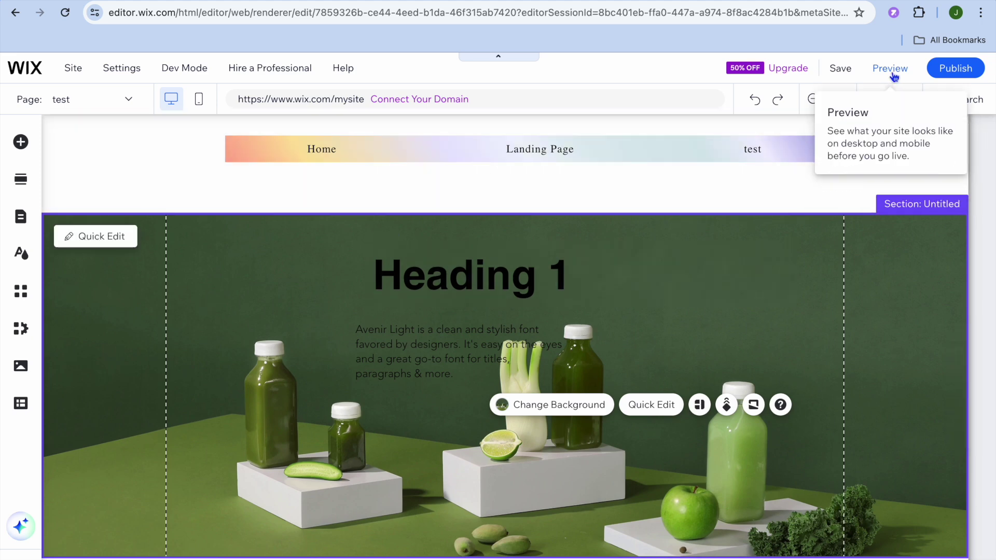
Step: Preview the site, view the Landing Page, then return to the editor
click(891, 74)
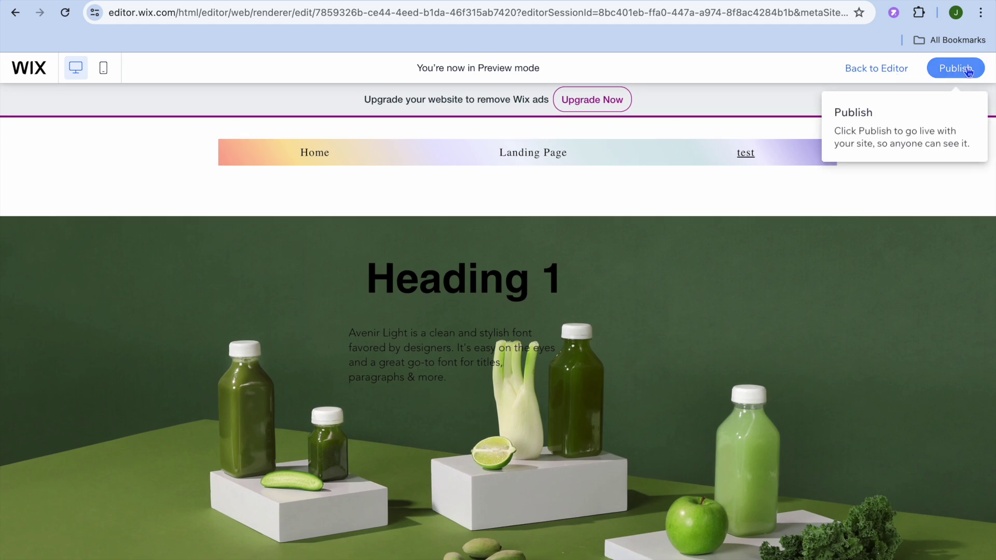
click(532, 156)
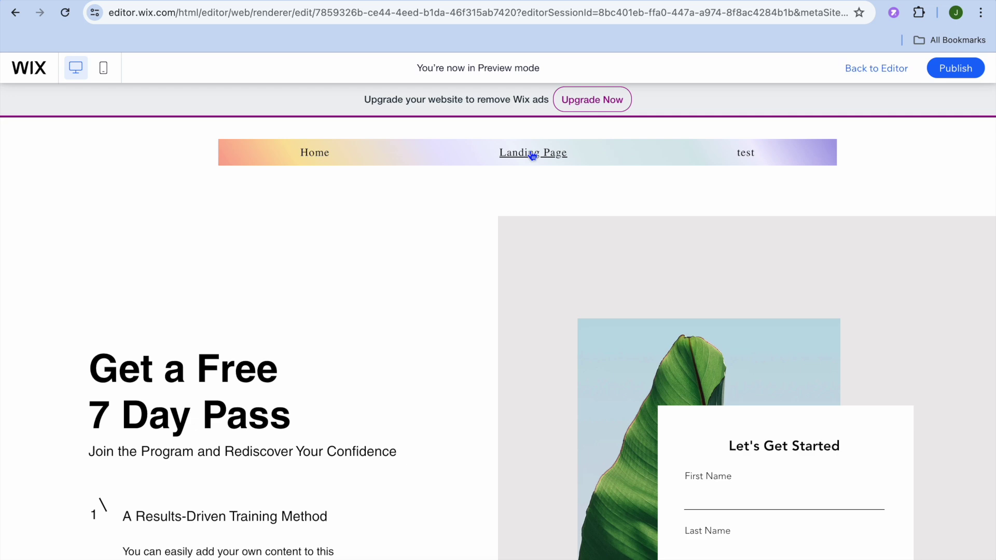
click(862, 71)
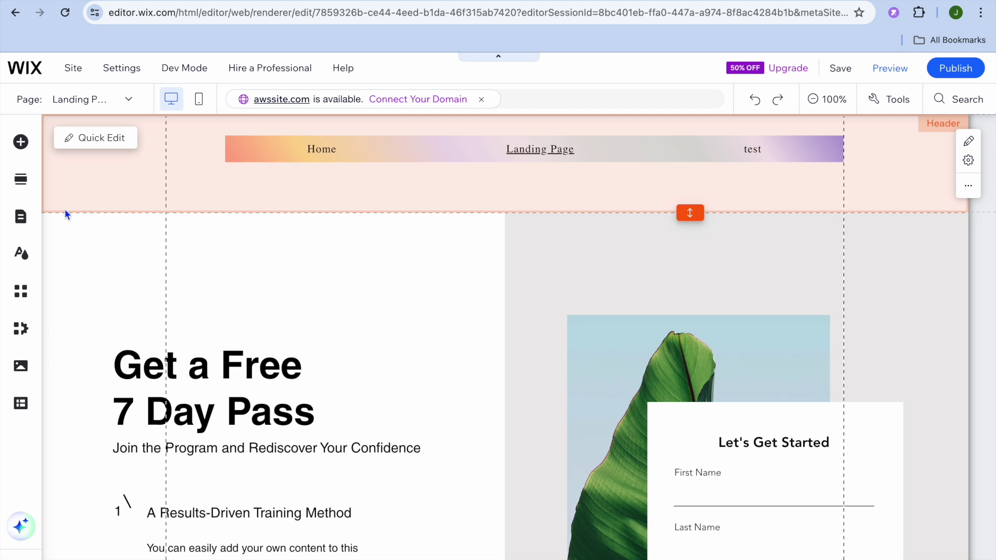
Step: Hide the Home and test pages from the site menu
click(22, 219)
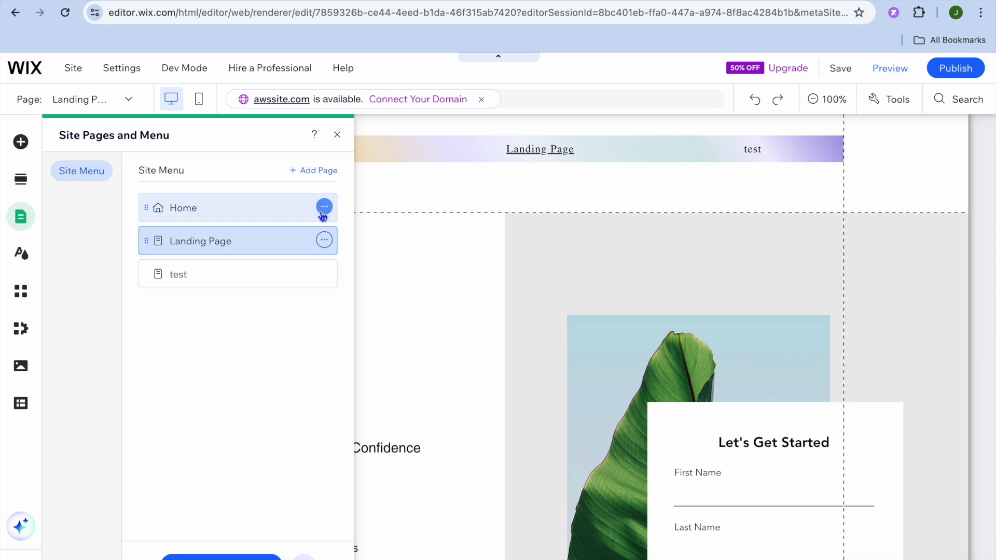
click(324, 207)
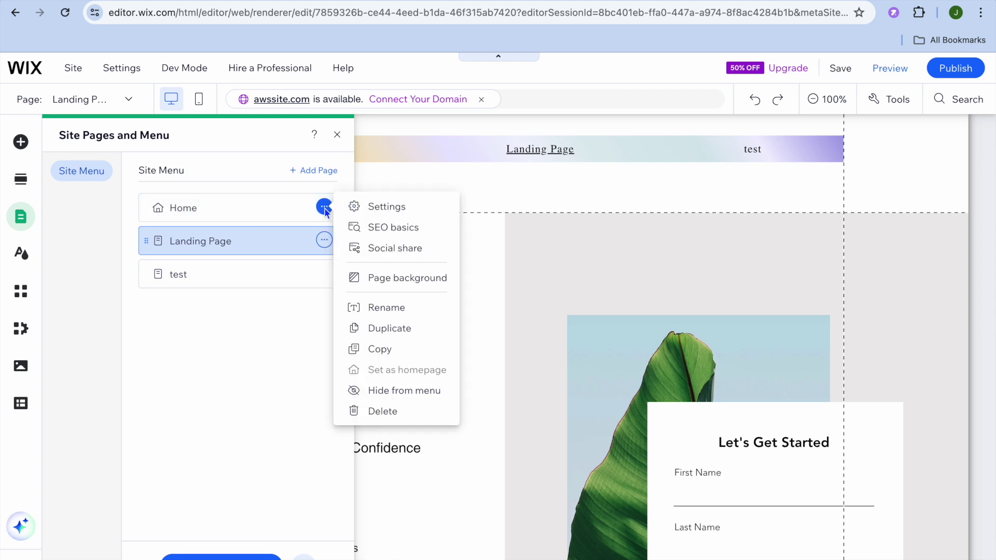
click(405, 392)
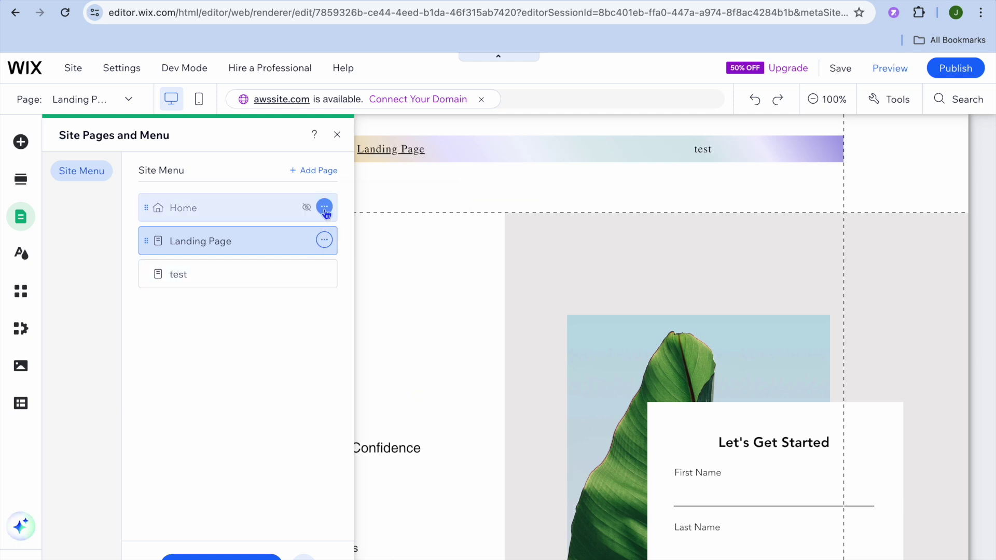
click(325, 208)
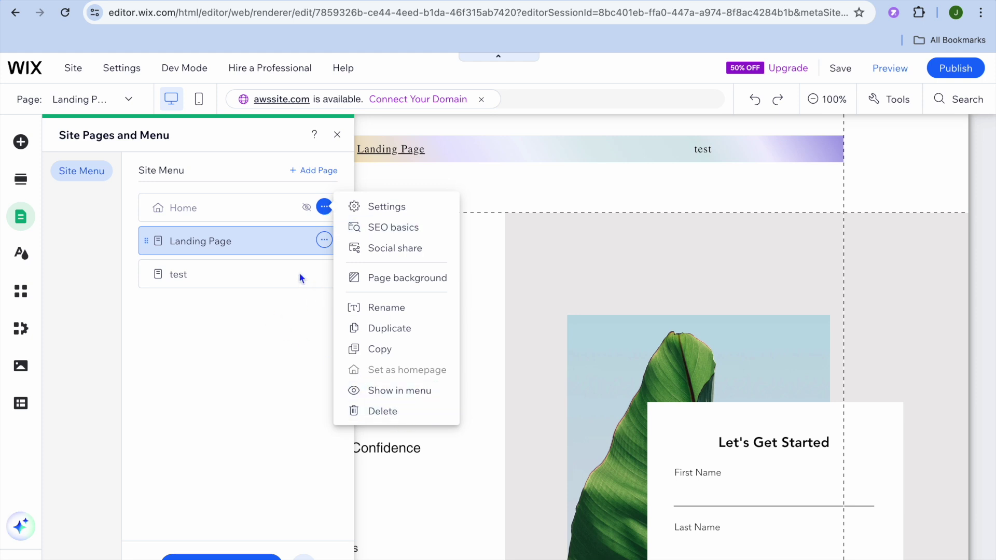
click(325, 273)
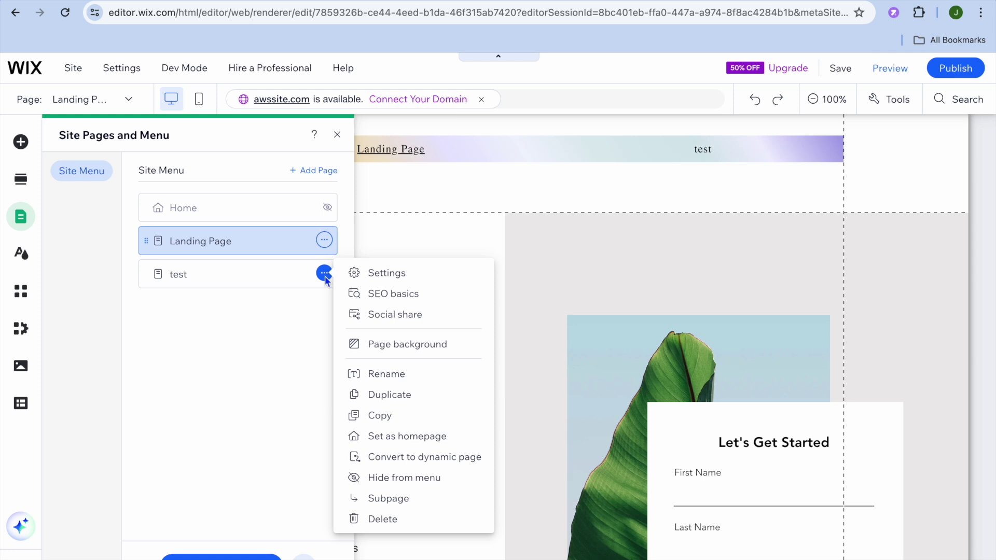
click(424, 483)
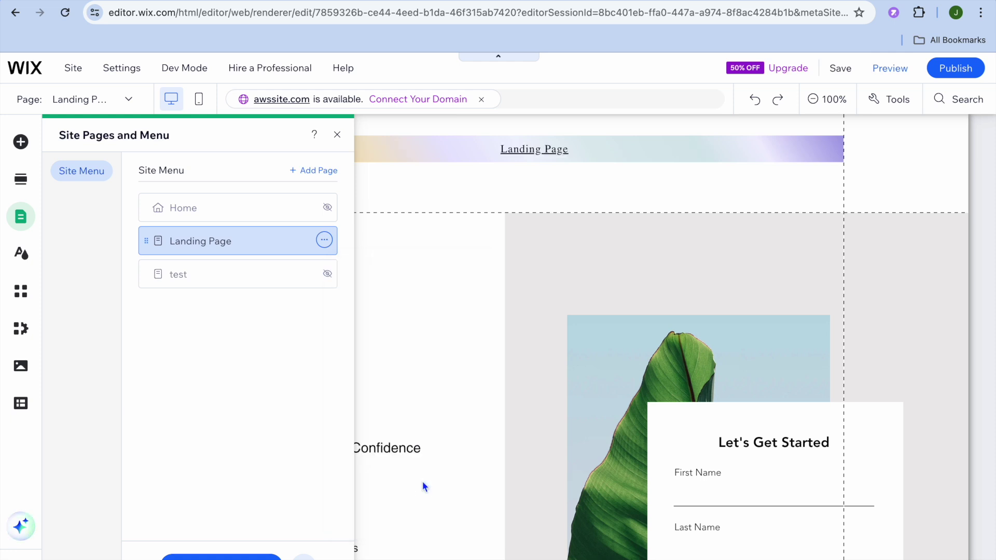
Step: Set Landing Page as the site's homepage
click(324, 241)
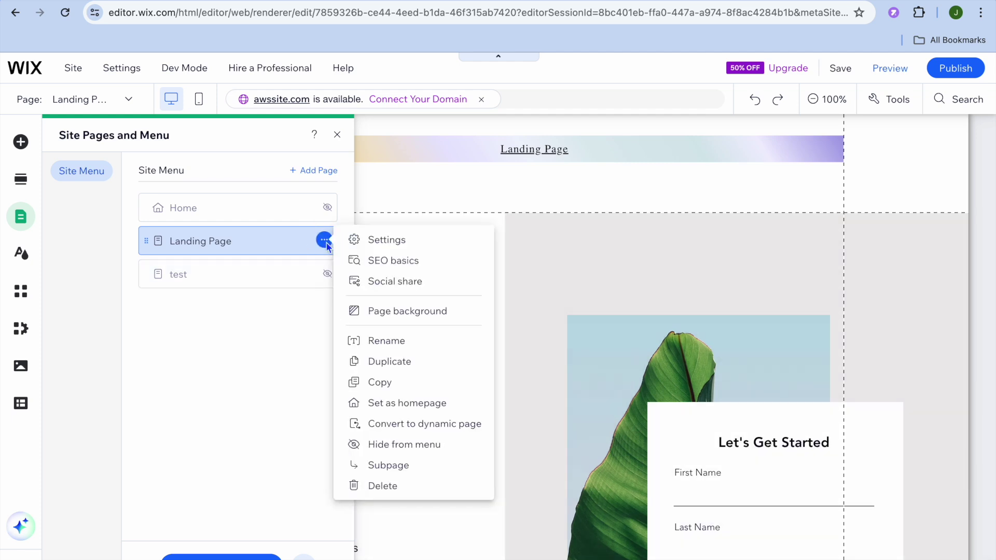
click(401, 412)
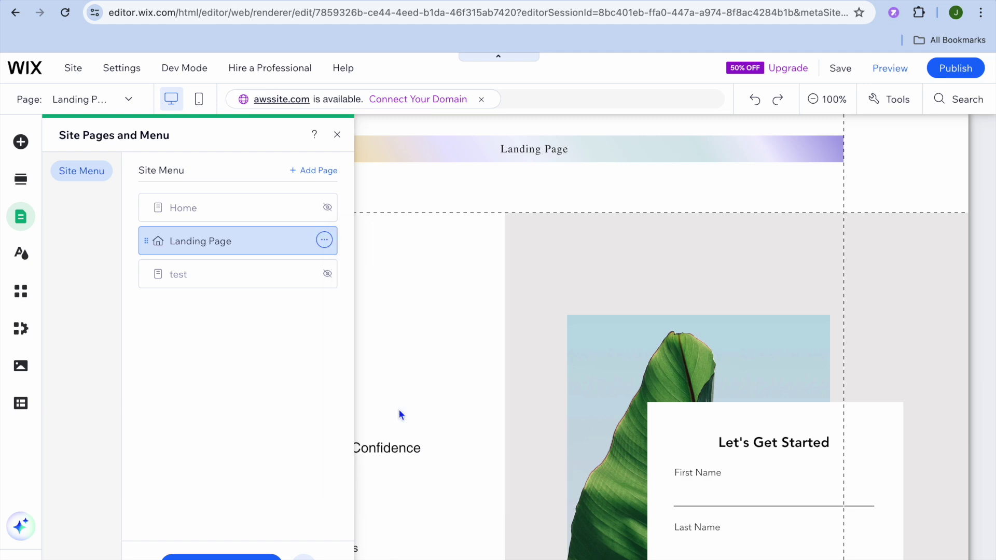
click(337, 138)
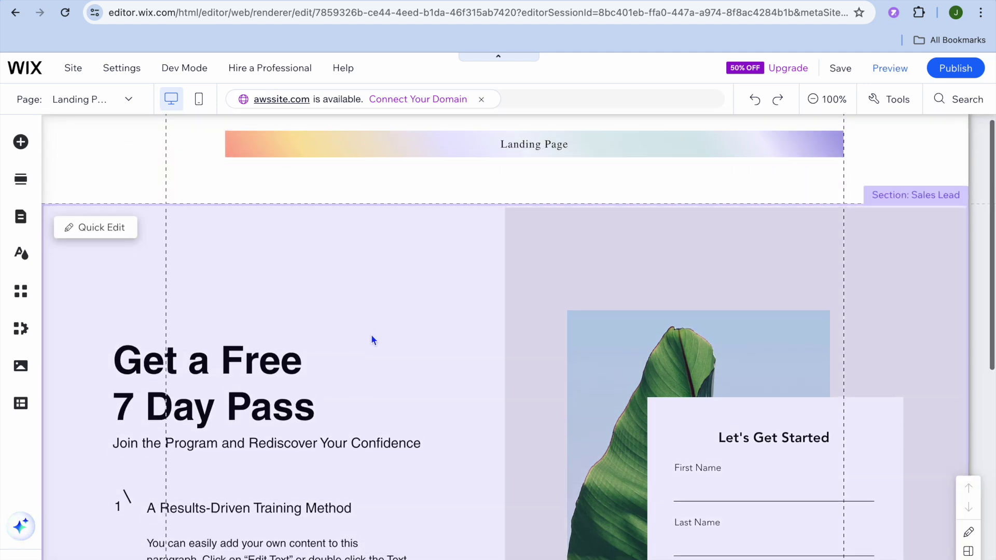
Step: Open Add Section below the Landing Page's Sales Lead section to show the Welcome layouts
scroll(371, 336, down, 8)
scroll(372, 341, up, 8)
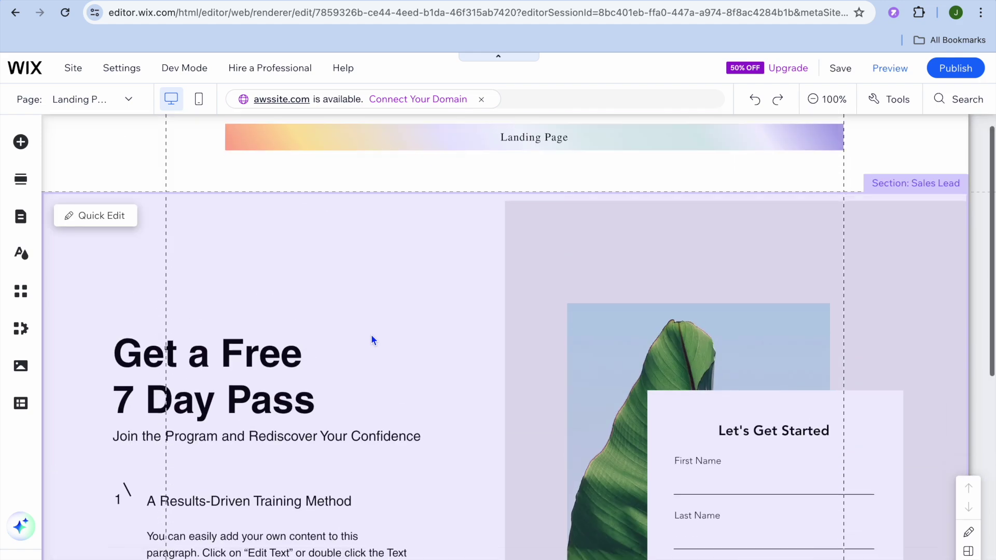
scroll(371, 340, down, 8)
scroll(372, 336, up, 8)
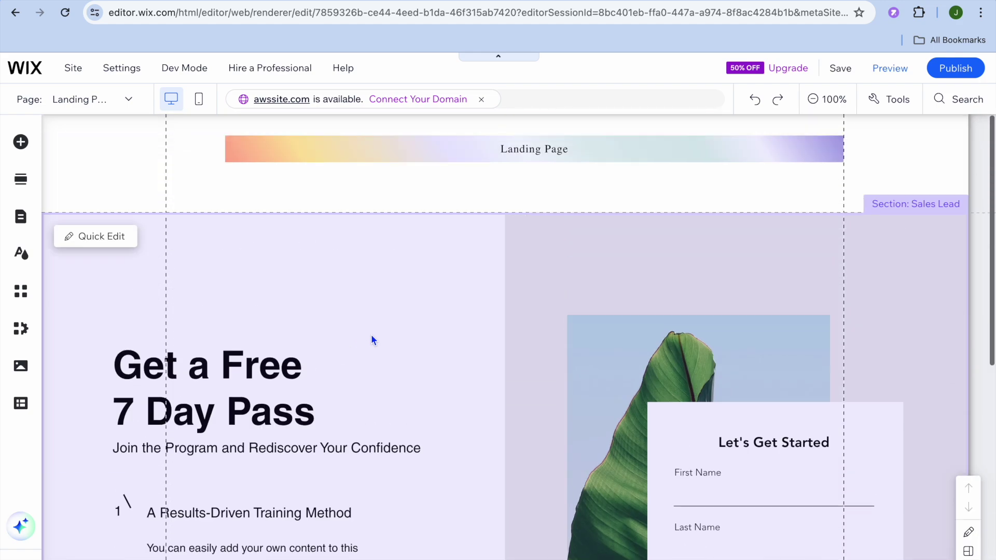
scroll(387, 332, down, 8)
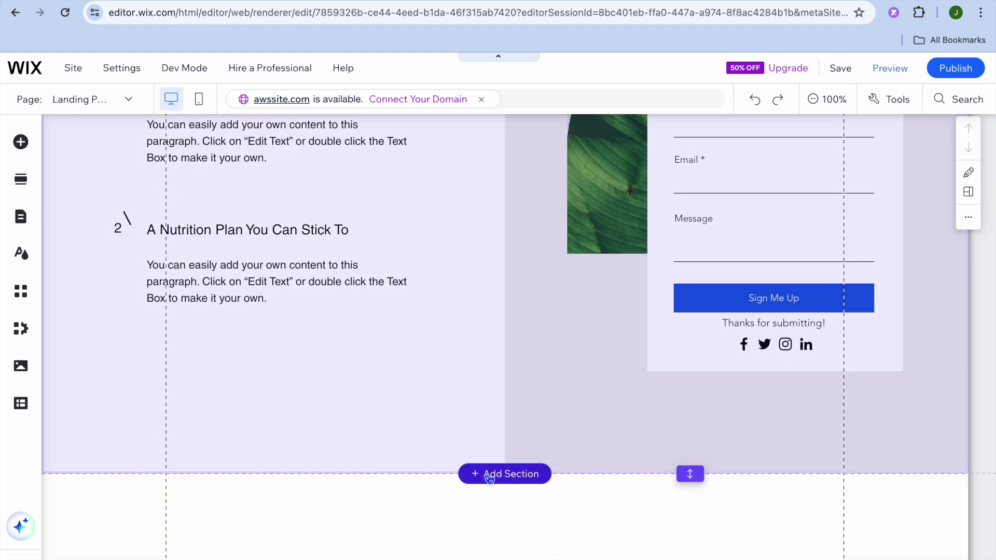
click(489, 474)
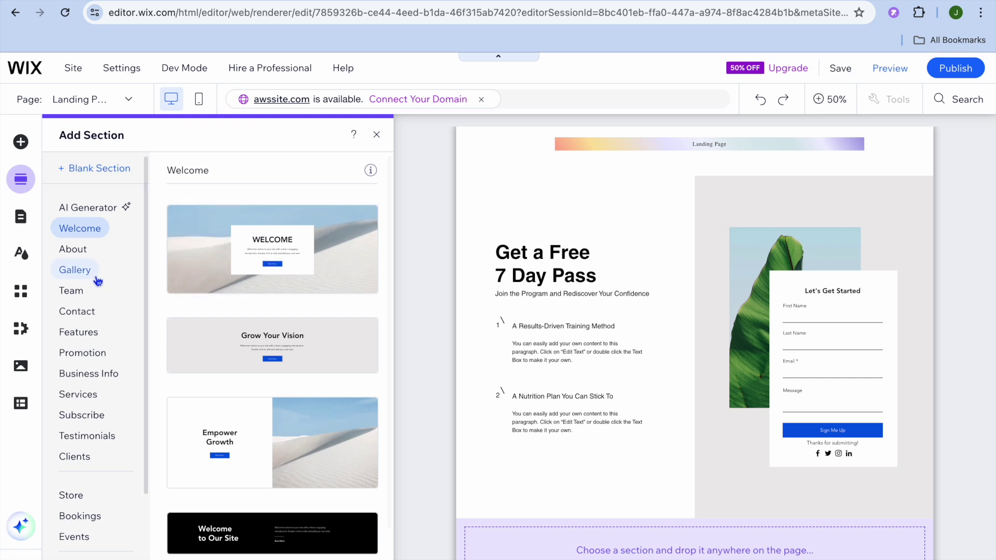
scroll(96, 278, down, 3)
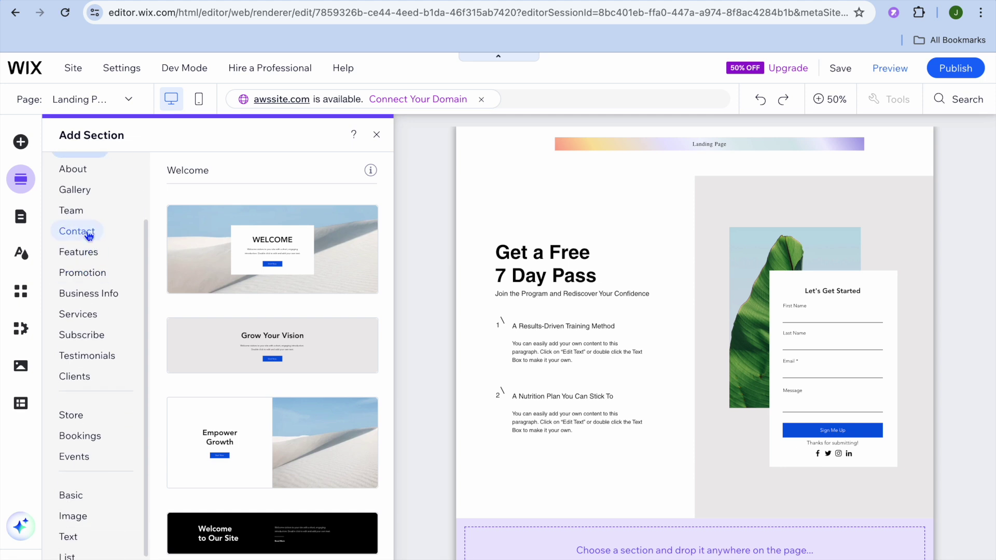
scroll(103, 334, down, 1)
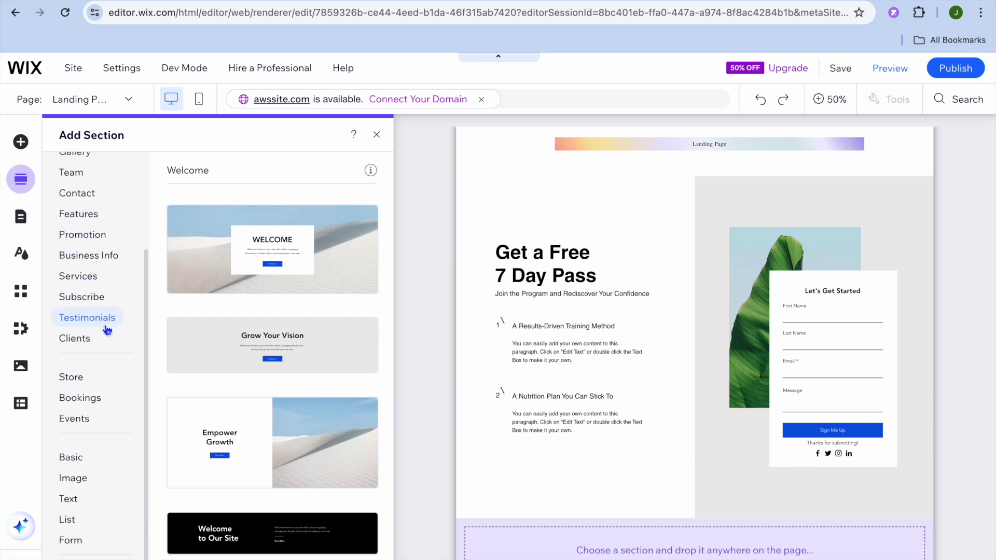